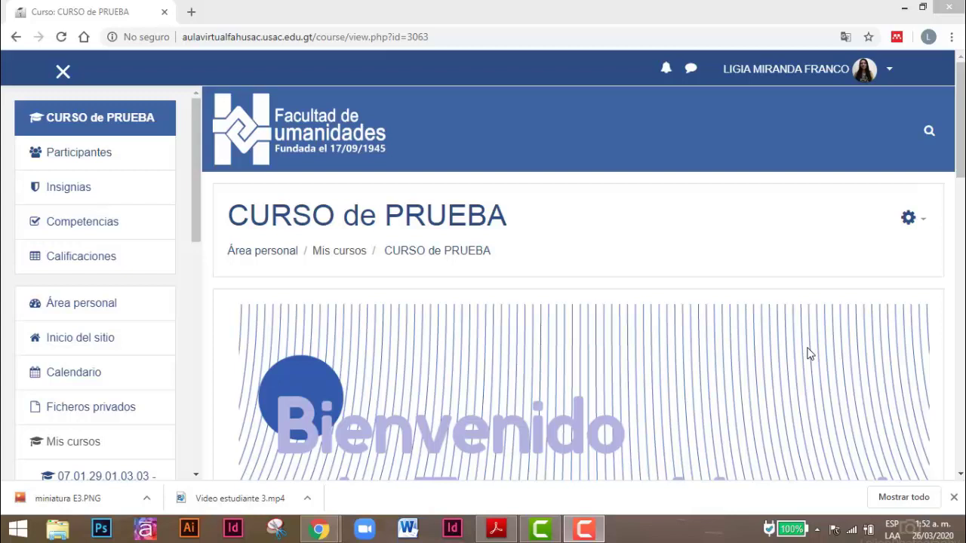
Look over the CURSO de PRUEBA page, switching between sections 1 and 2.
left_click(583, 281)
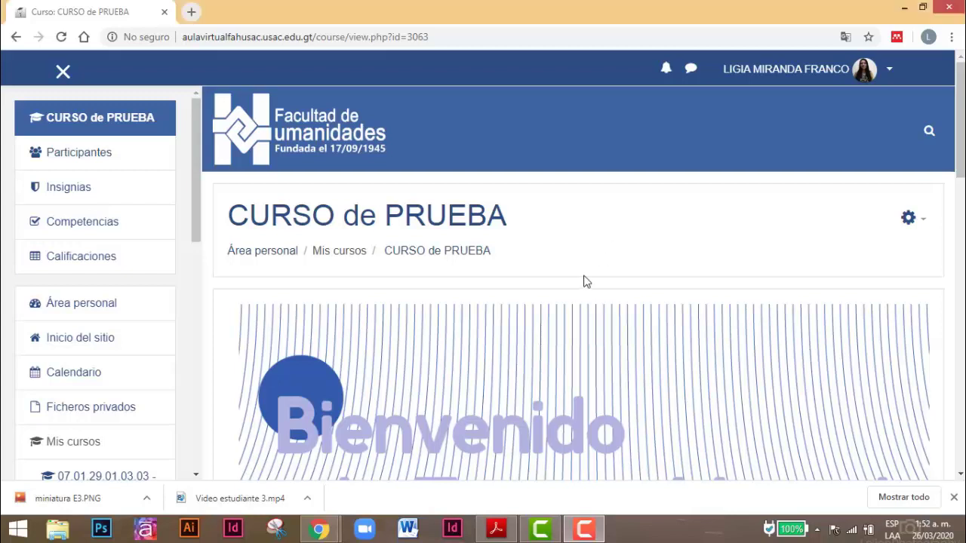
scroll(584, 281, "down", 3)
scroll(584, 281, "down", 2)
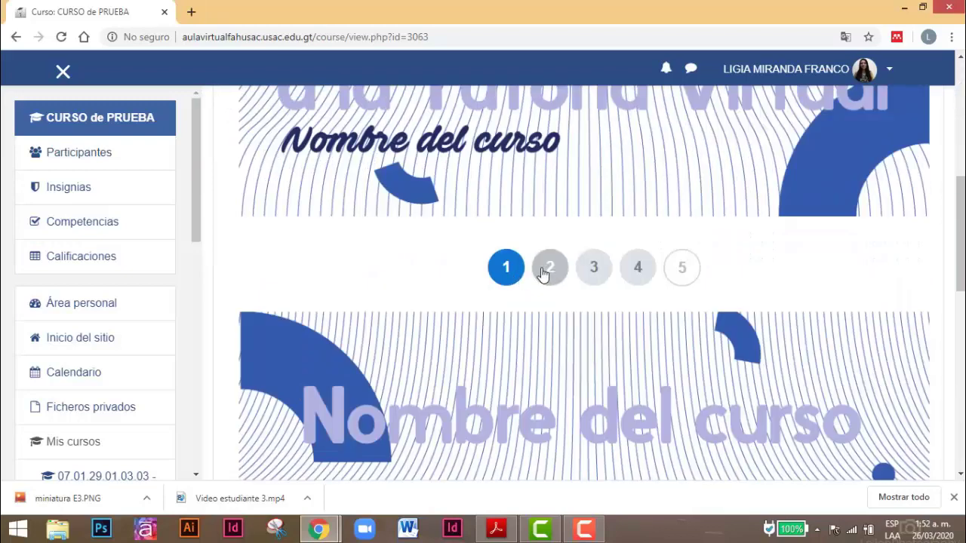
left_click(553, 273)
left_click(511, 274)
left_click(554, 271)
left_click(517, 273)
Turn on editing mode for CURSO de PRUEBA.
scroll(579, 276, "up", 5)
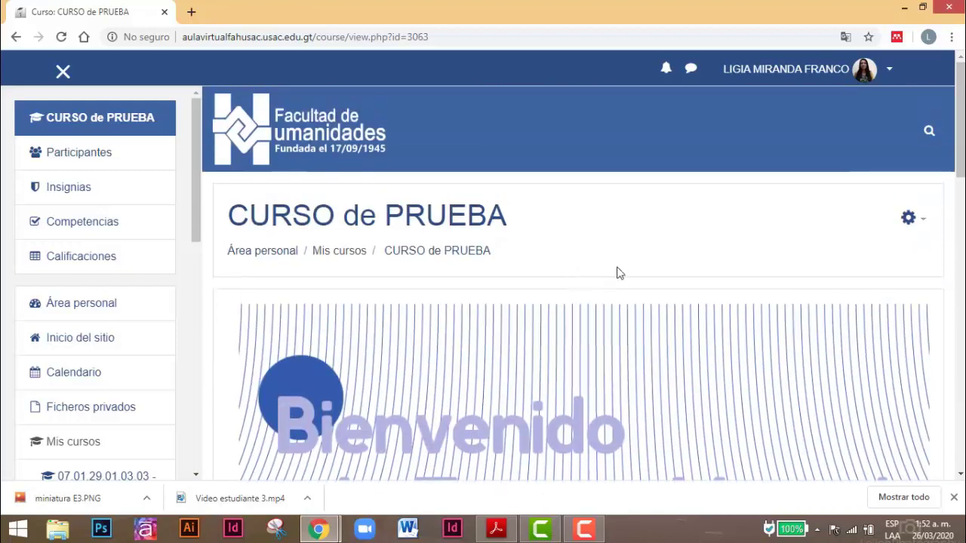
left_click(908, 220)
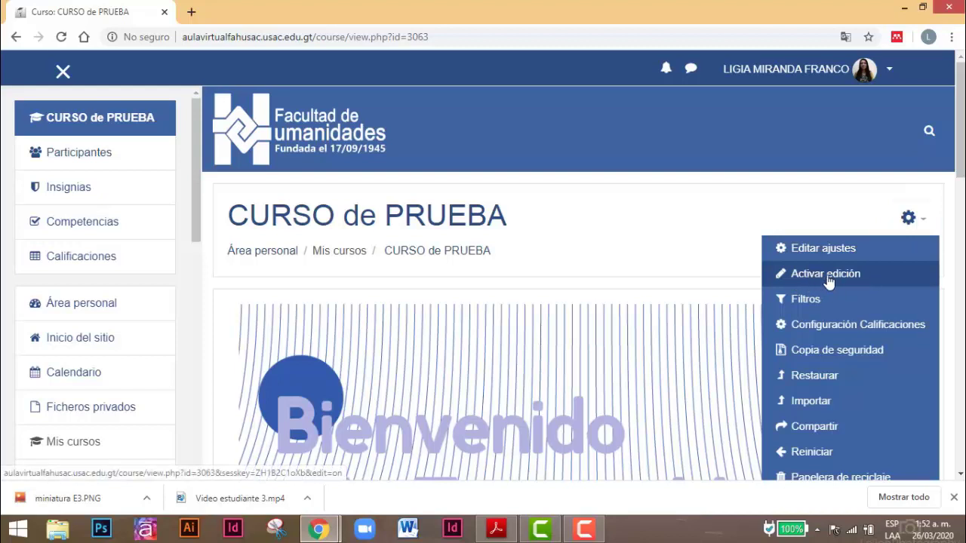
left_click(822, 276)
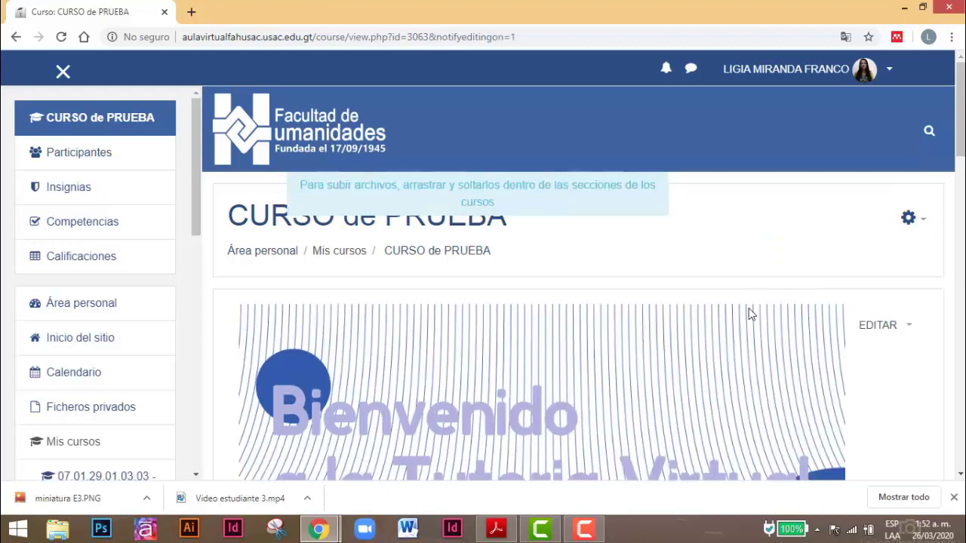
Add a Foro activity to the course section that contains Recursos and Actividades, below Actividad de aprendizaje 1.
scroll(603, 302, "down", 5)
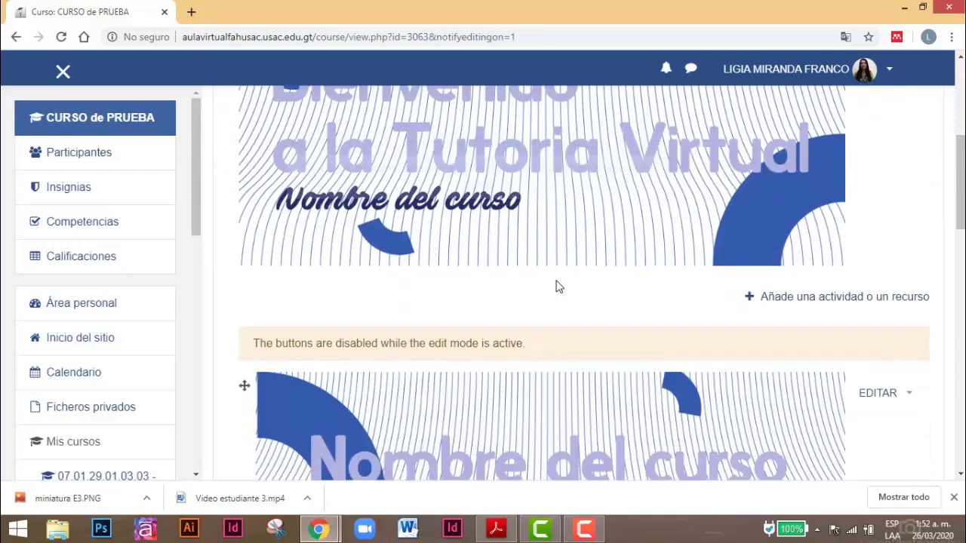
scroll(554, 289, "down", 3)
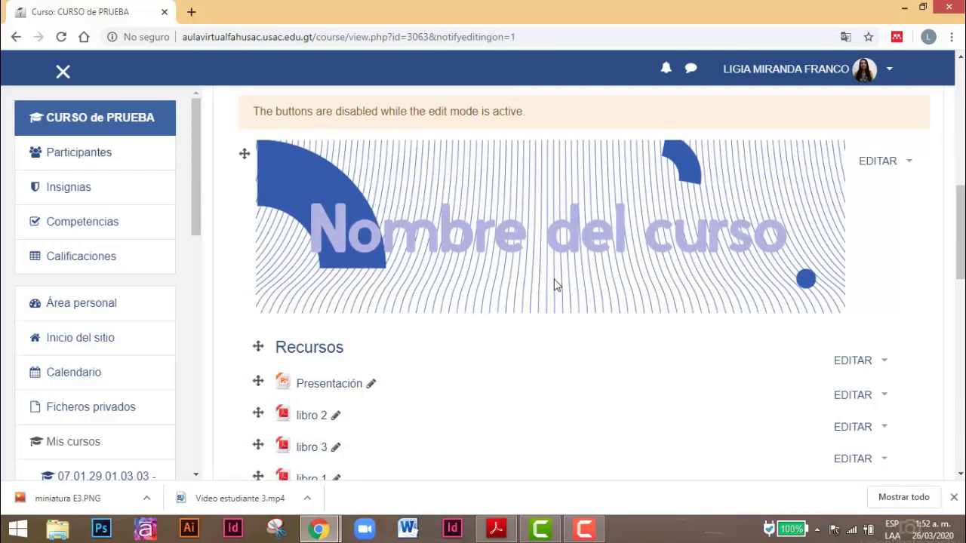
scroll(554, 278, "down", 1)
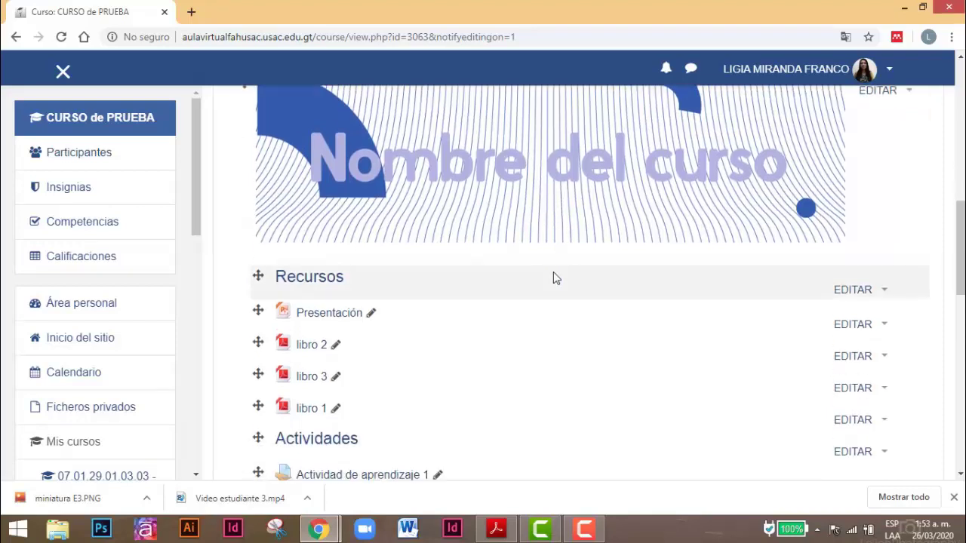
scroll(555, 278, "down", 1)
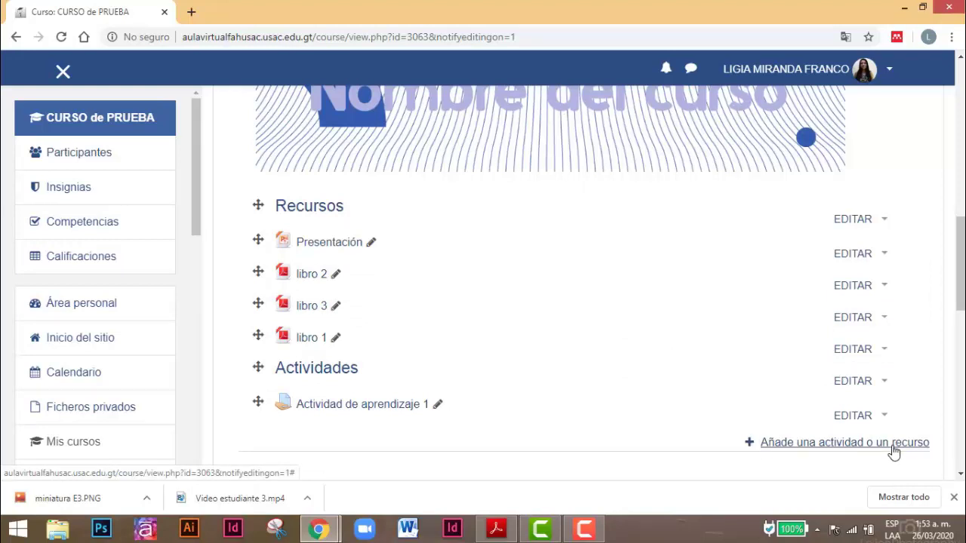
left_click(810, 445)
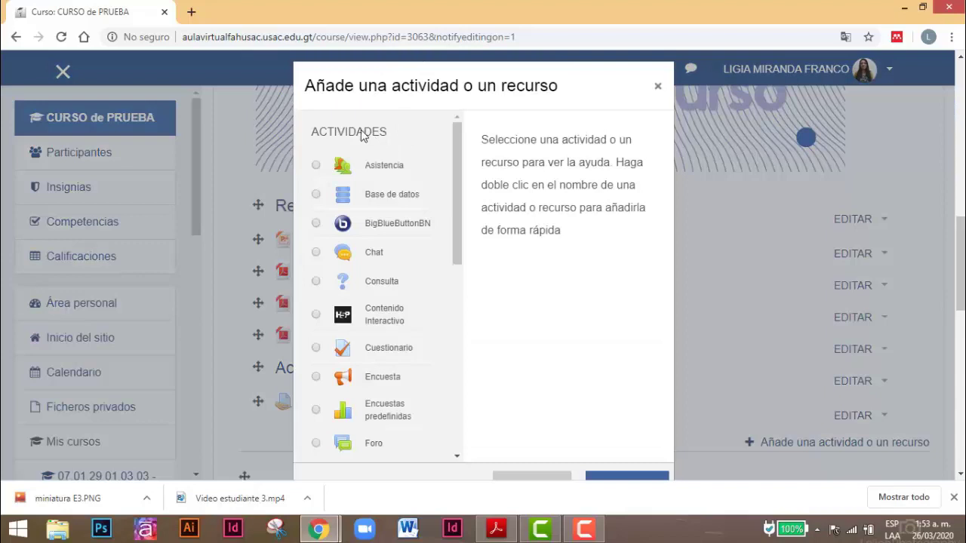
scroll(383, 205, "down", 2)
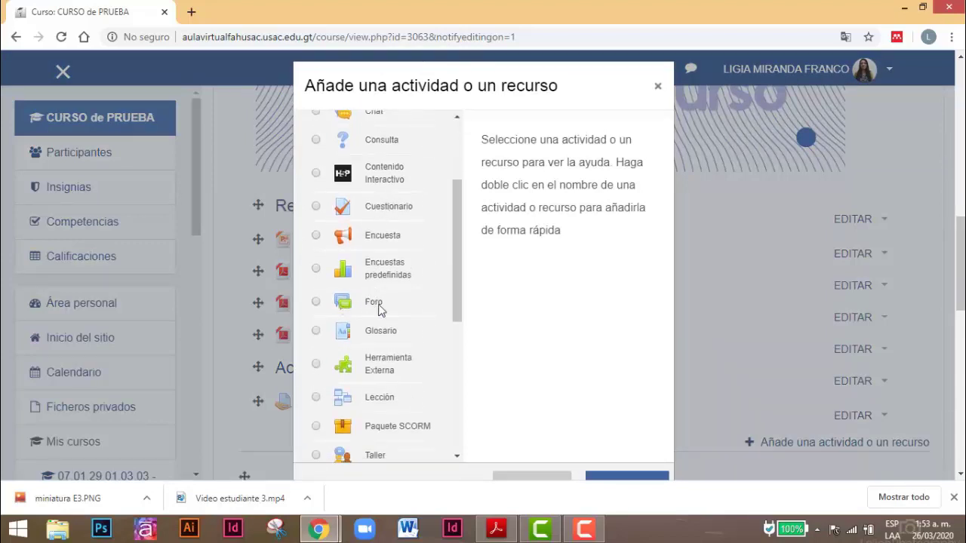
left_click(315, 302)
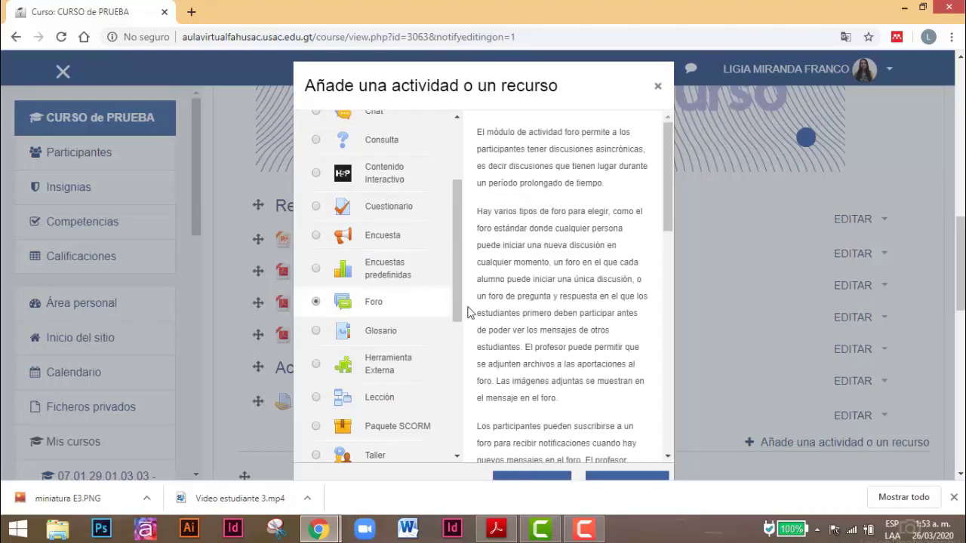
scroll(519, 305, "down", 5)
scroll(519, 305, "down", 2)
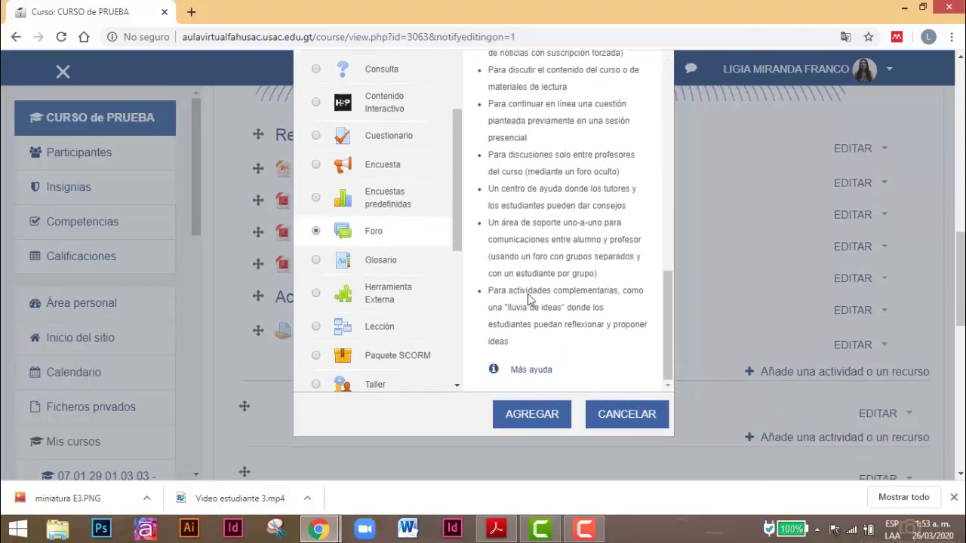
left_click(535, 421)
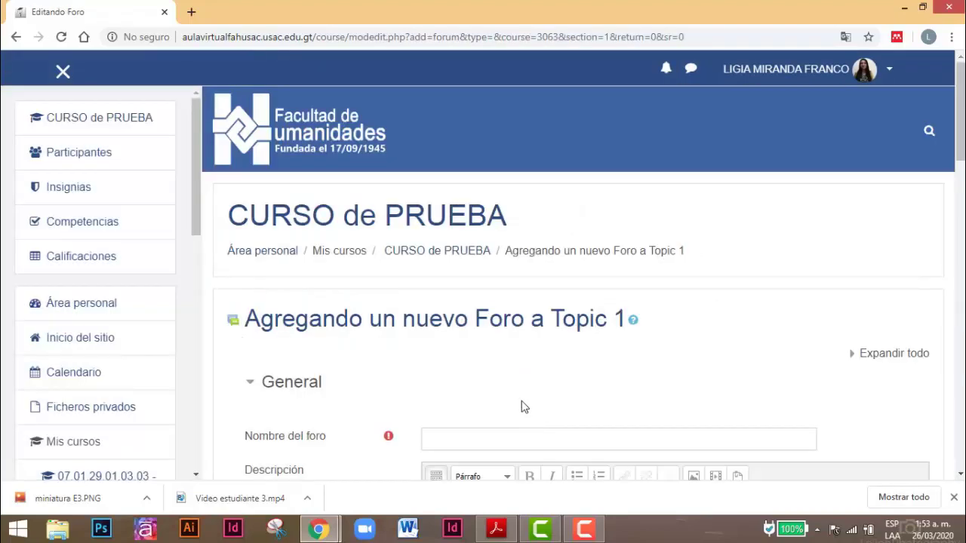
Name the forum "Foro 1 - prueba" and enter the description "Responde: ¿Qué entiendes por educación virtual?" on two lines.
scroll(509, 383, "down", 2)
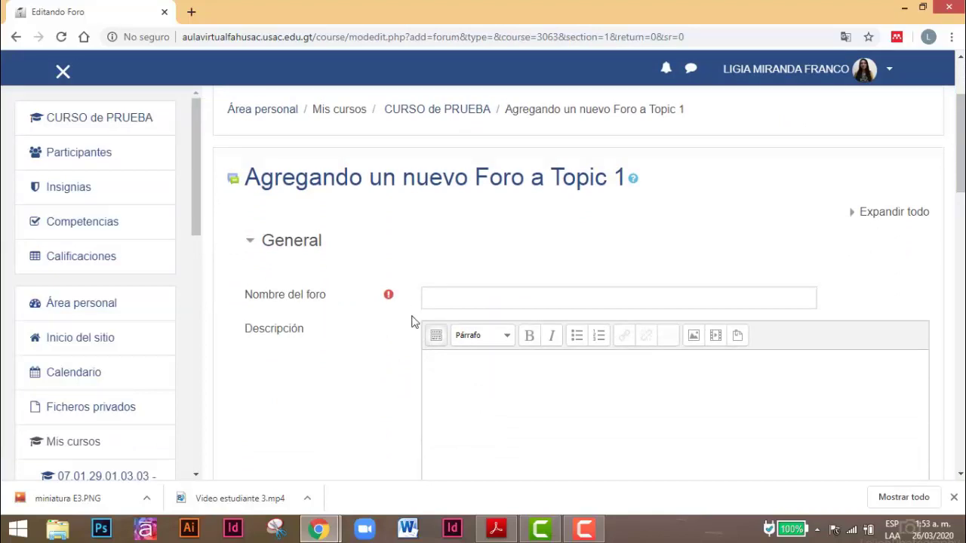
left_click(447, 300)
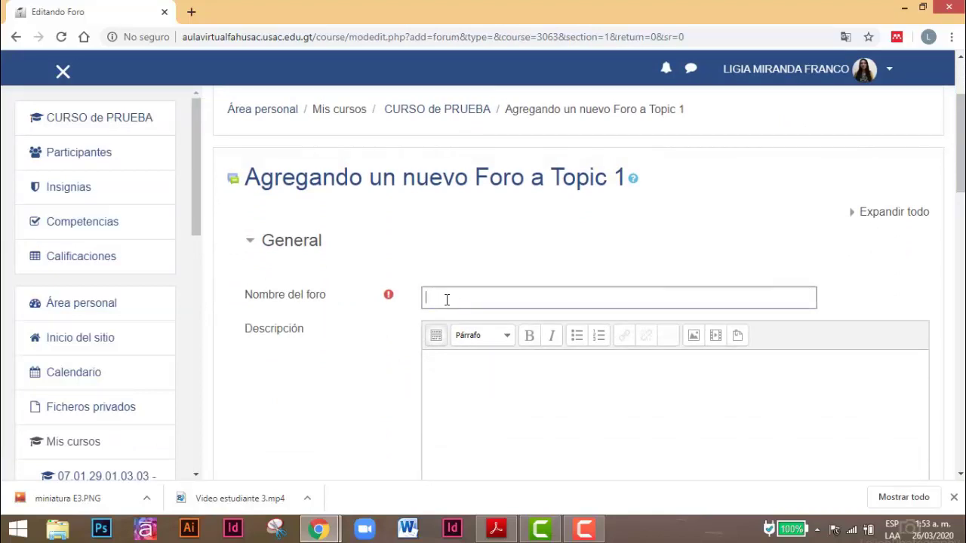
type("Foro 1 - prueba")
scroll(379, 330, "down", 1)
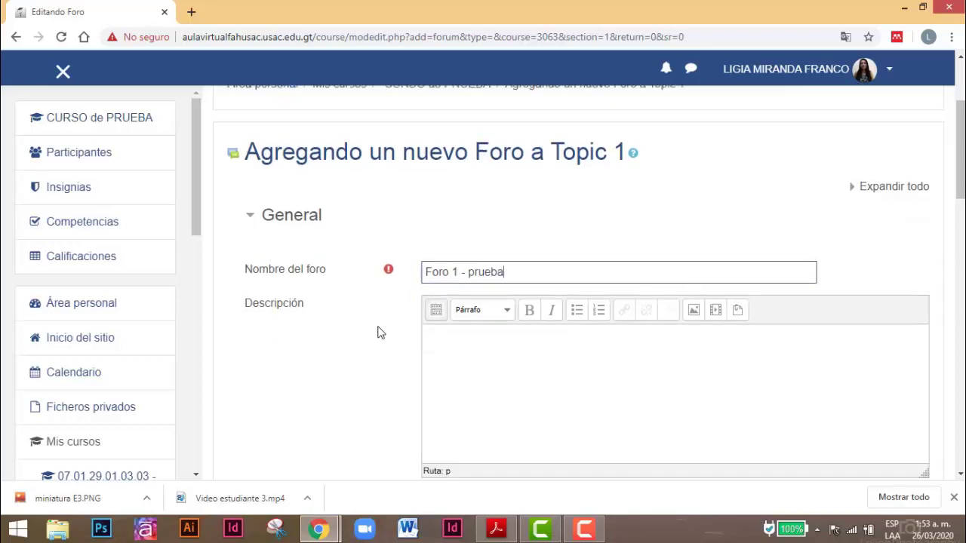
left_click(456, 312)
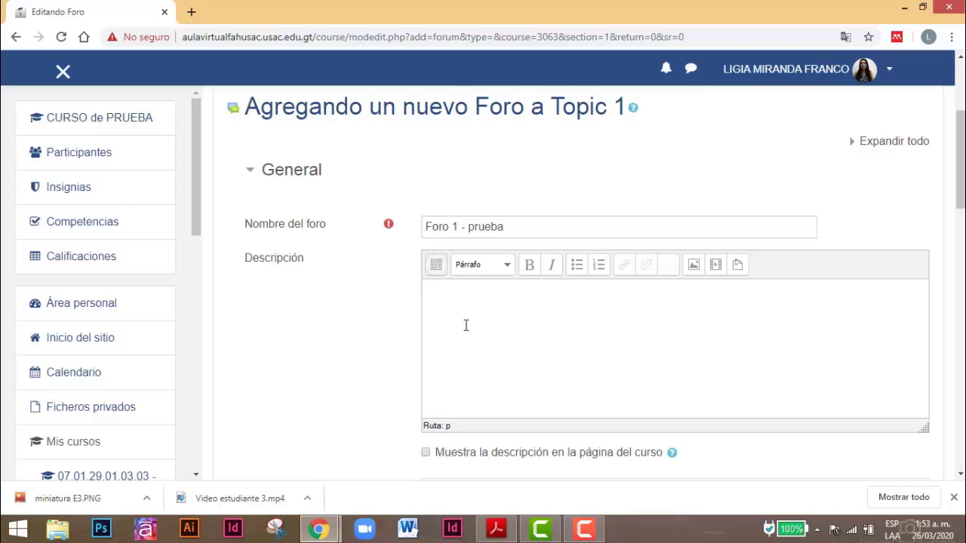
type("Responde: ¿Qué entiendes por educación virtual?")
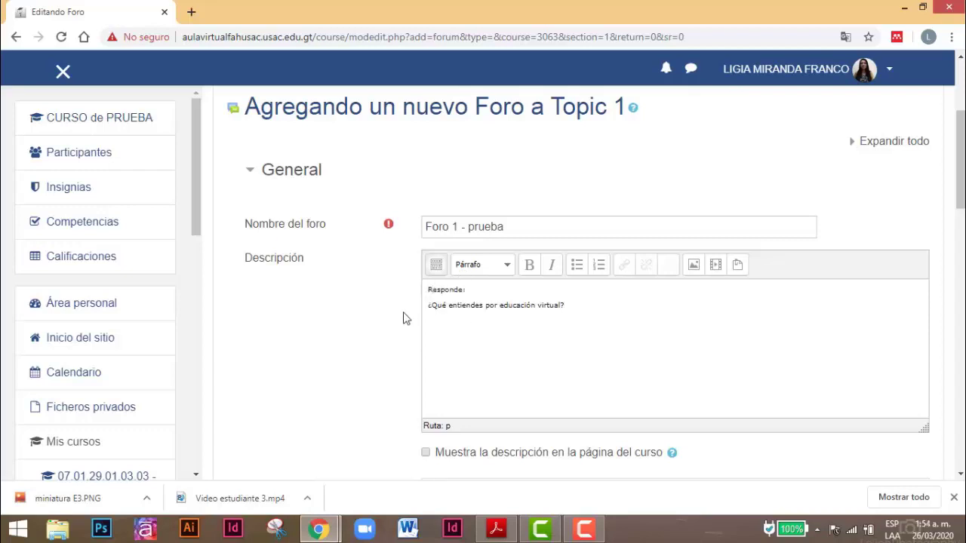
Set the forum type to Debate sencillo.
scroll(405, 316, "down", 2)
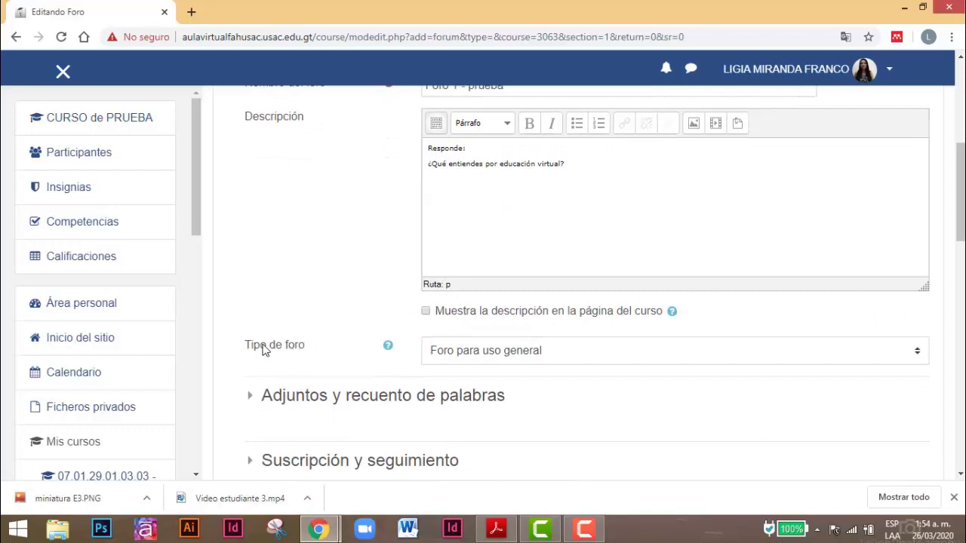
left_click(515, 353)
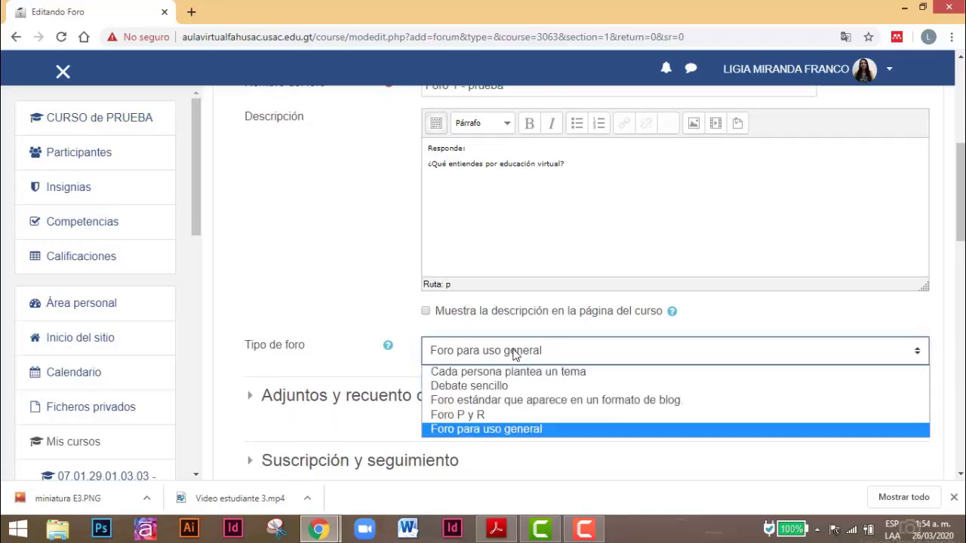
left_click(494, 388)
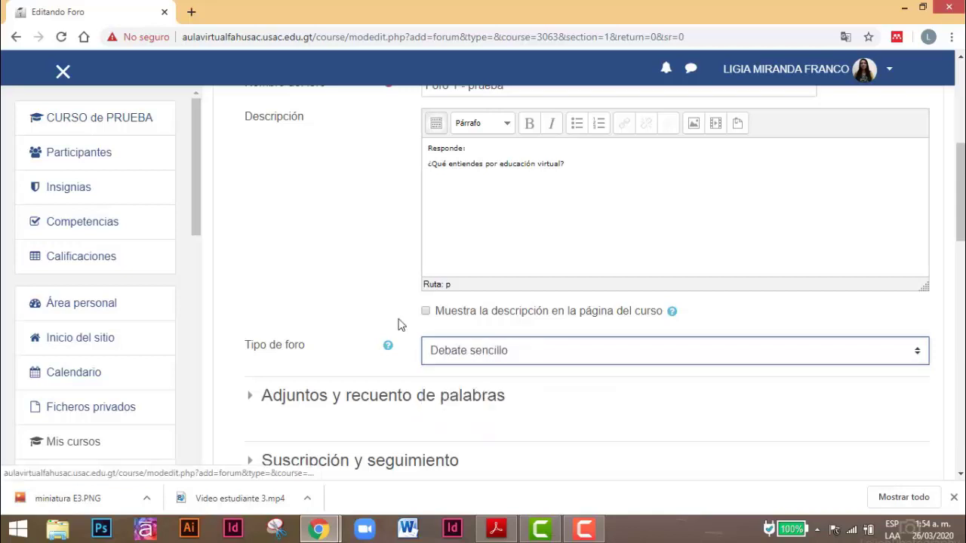
left_click(400, 324)
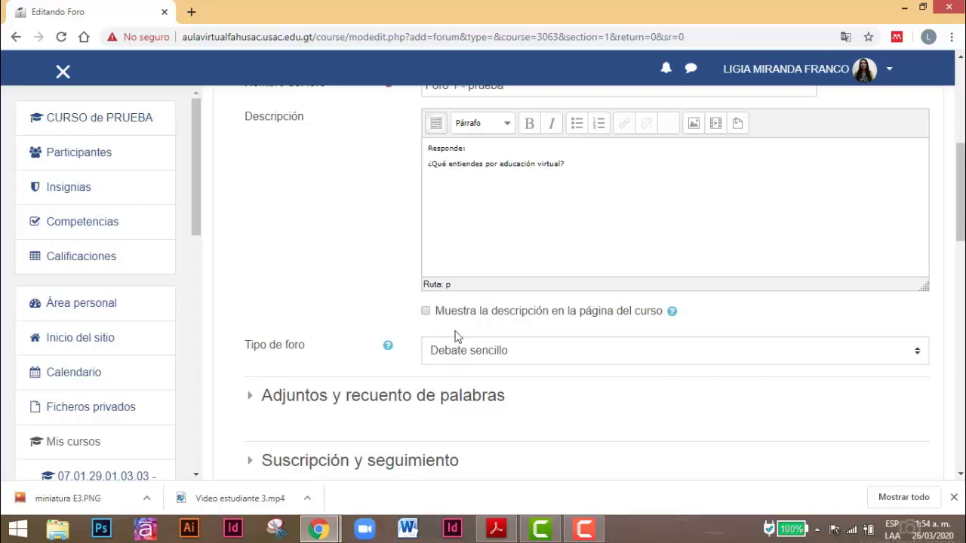
Limit the forum's attachments to a maximum of 1 file and a maximum size of 100KB, and collapse those settings.
scroll(474, 353, "down", 1)
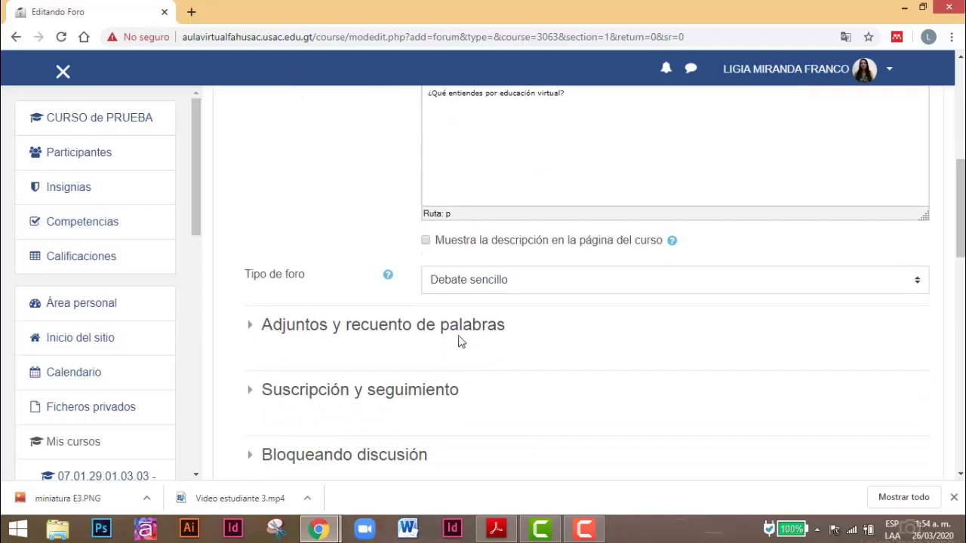
left_click(396, 335)
scroll(396, 338, "down", 1)
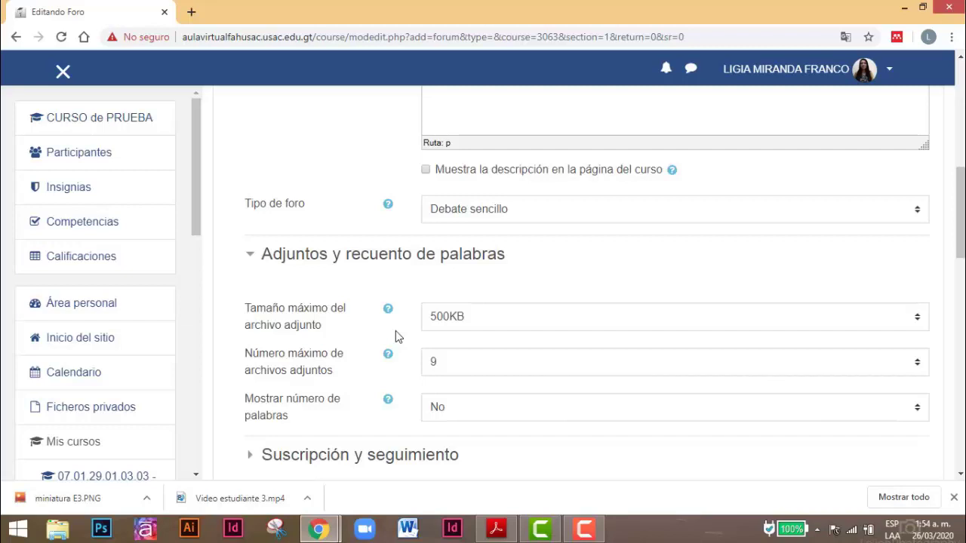
left_click(454, 366)
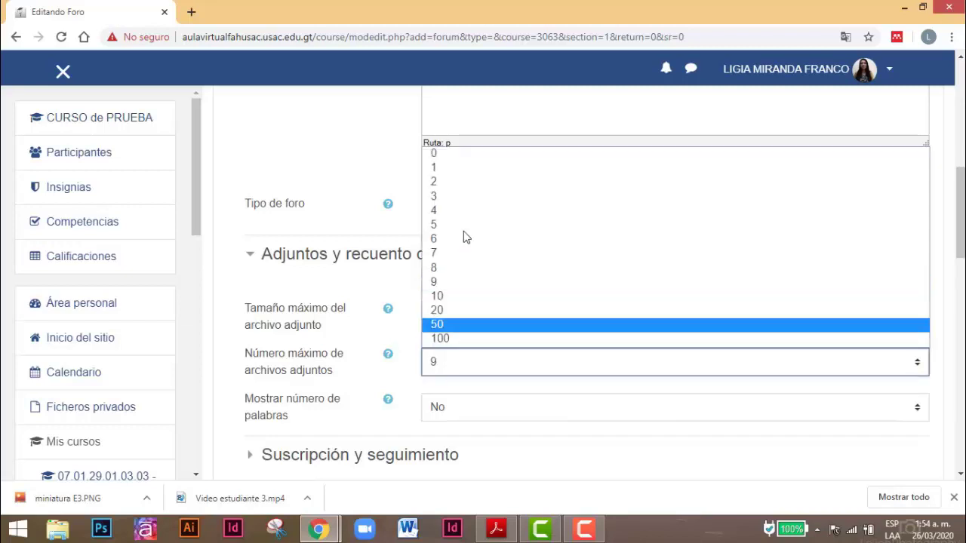
left_click(457, 173)
left_click(470, 324)
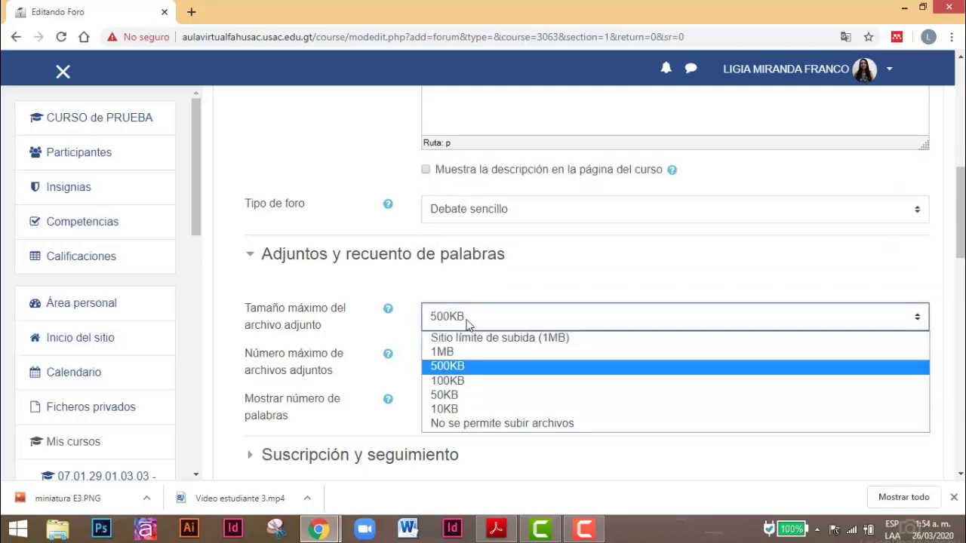
left_click(442, 384)
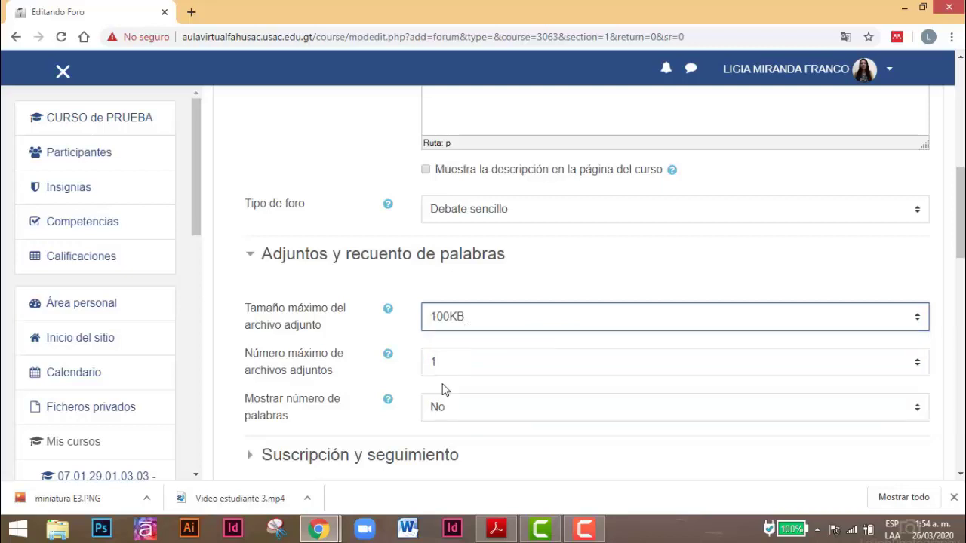
left_click(421, 295)
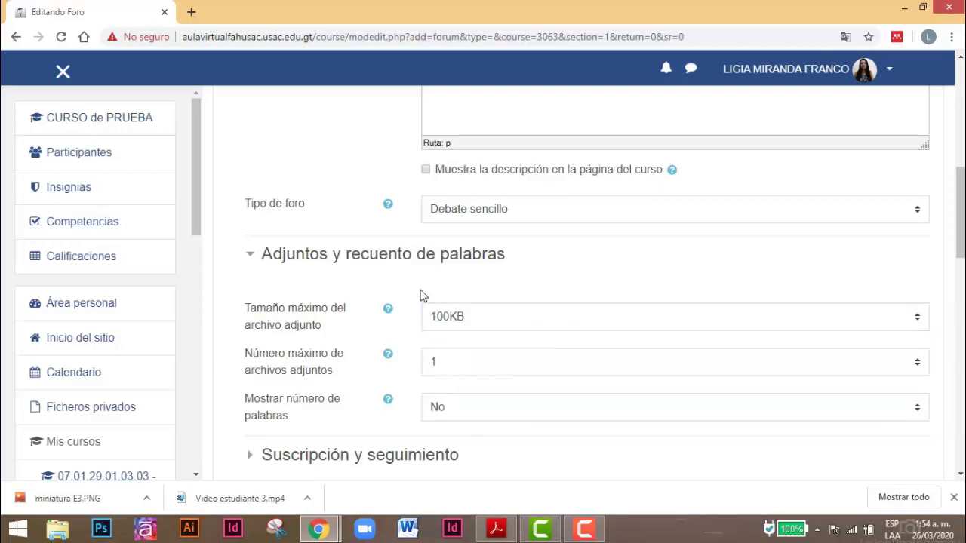
left_click(364, 261)
Set the forum's subscription mode to Suscripción forzosa and collapse the Suscripción y seguimiento settings.
scroll(363, 295, "down", 1)
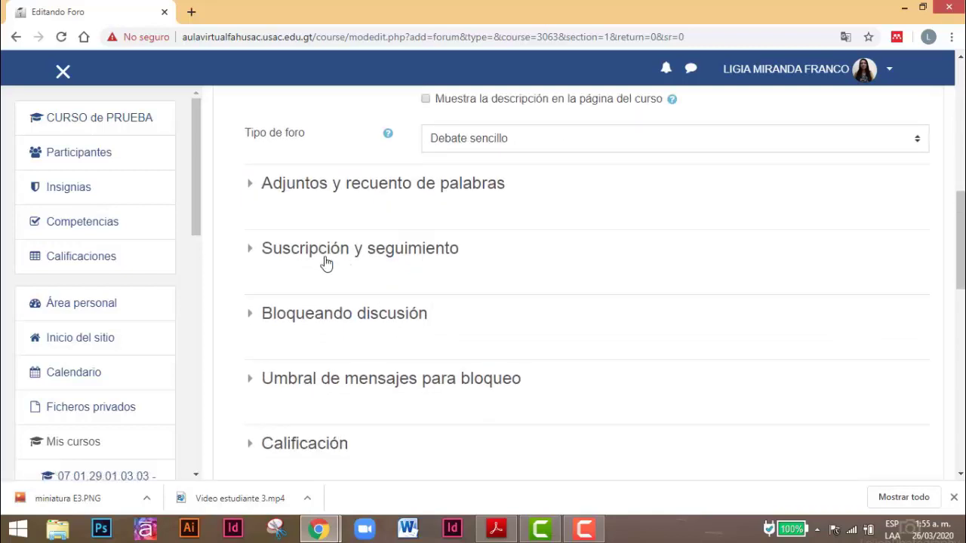
left_click(383, 259)
scroll(389, 261, "down", 1)
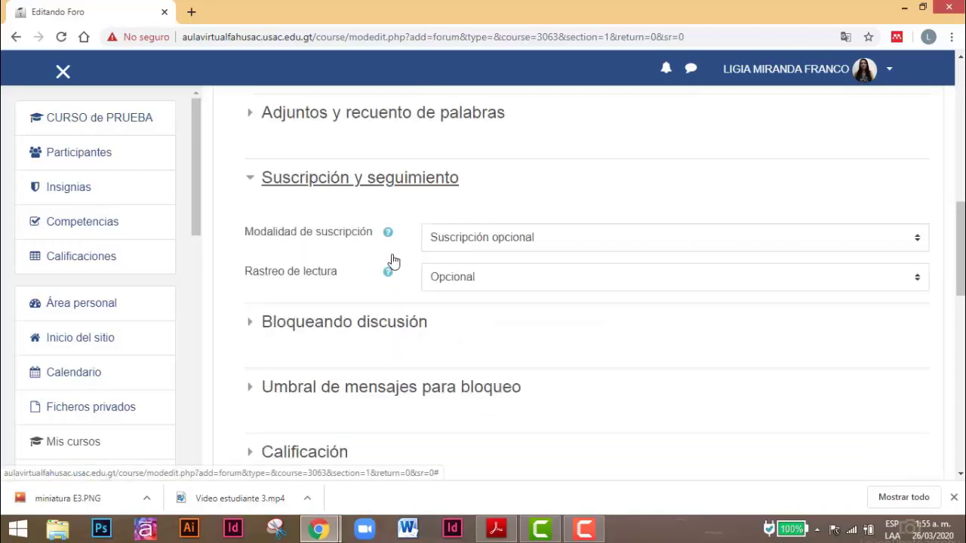
left_click(482, 238)
left_click(476, 275)
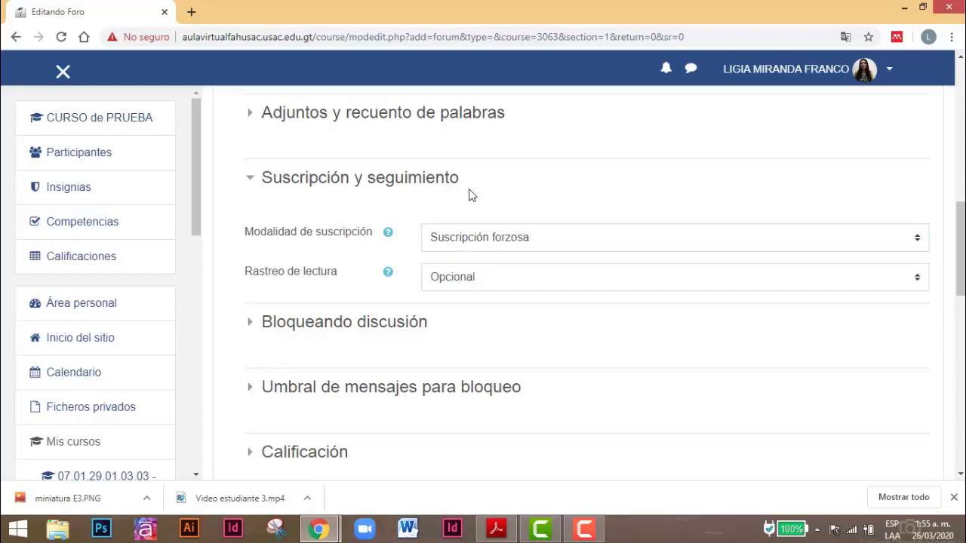
left_click(427, 187)
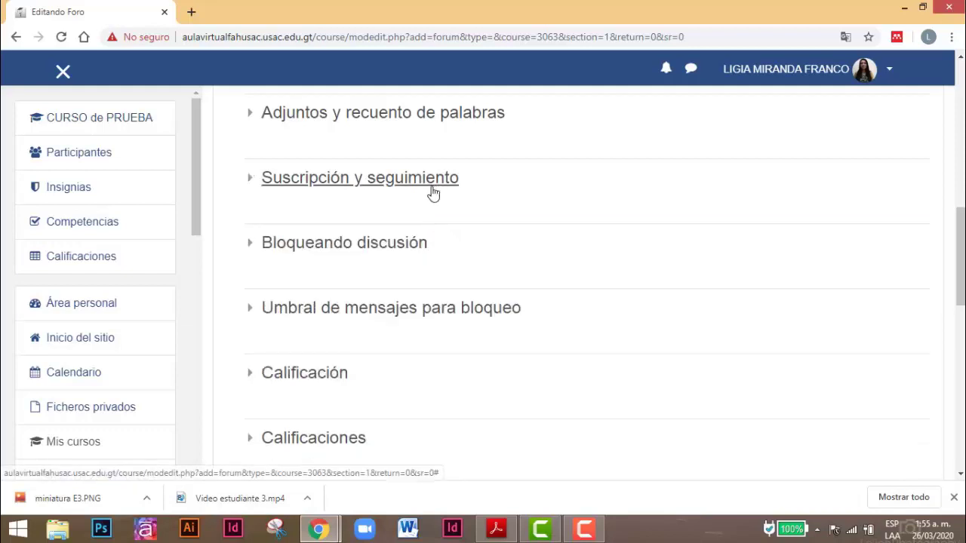
In the forum's Calificaciones settings, set the consolidation type to Calificación máxima and the maximum score to 3.
scroll(407, 253, "down", 2)
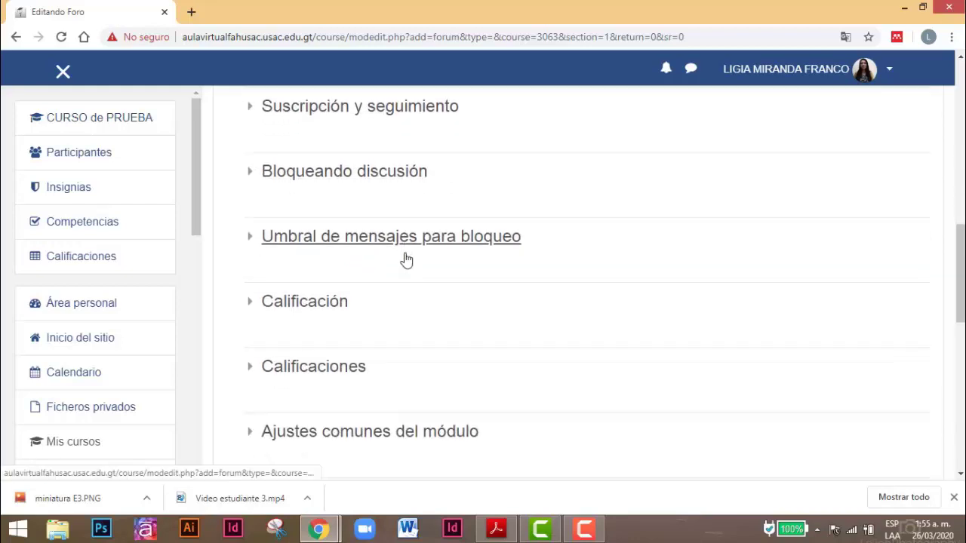
scroll(403, 260, "down", 1)
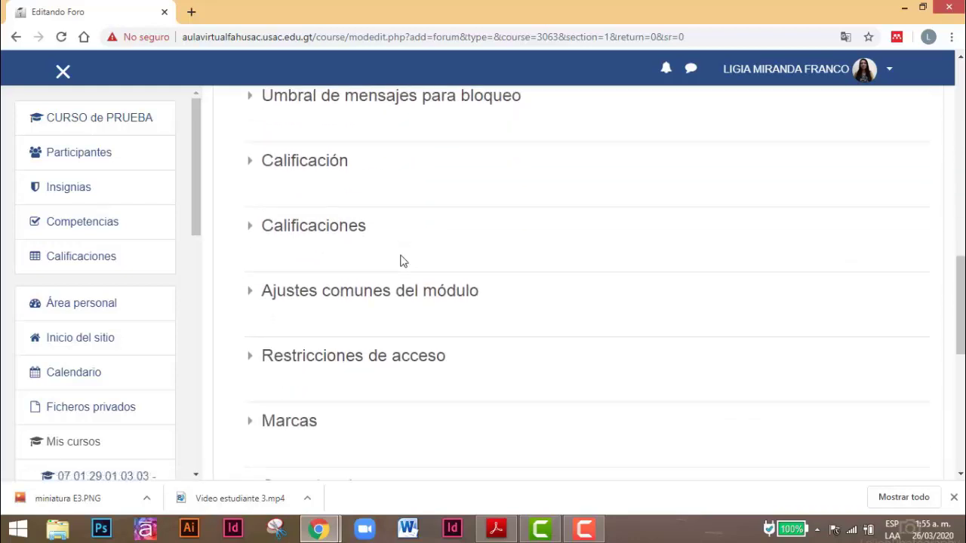
left_click(309, 233)
scroll(428, 253, "down", 2)
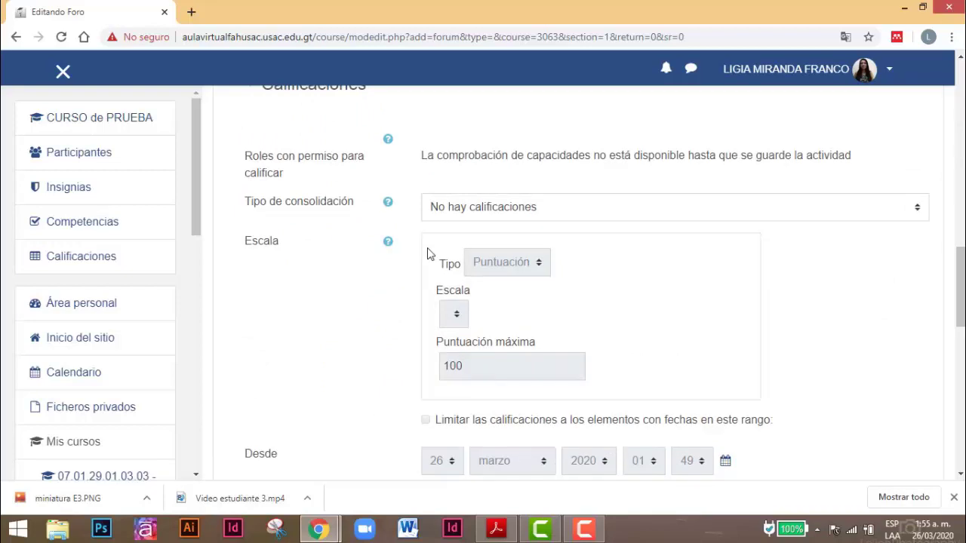
left_click(458, 210)
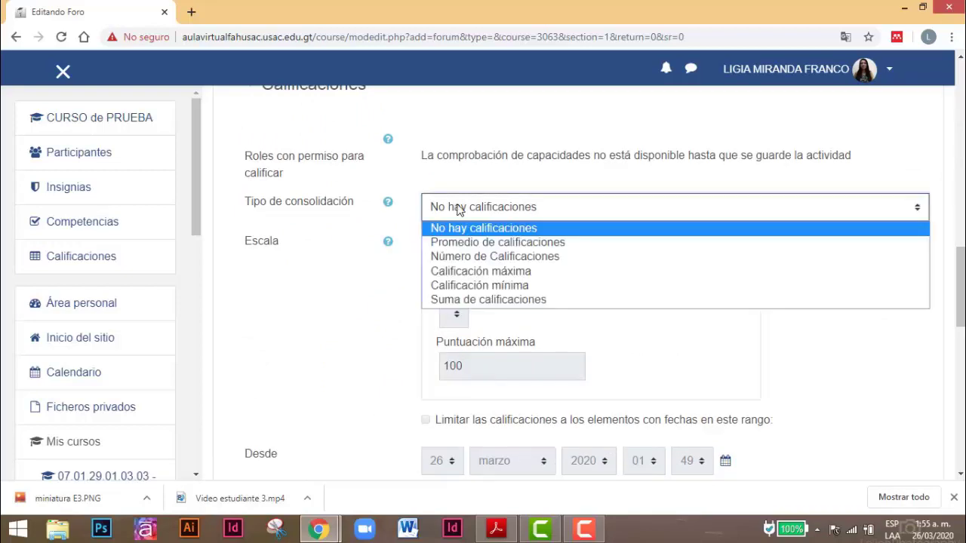
left_click(478, 273)
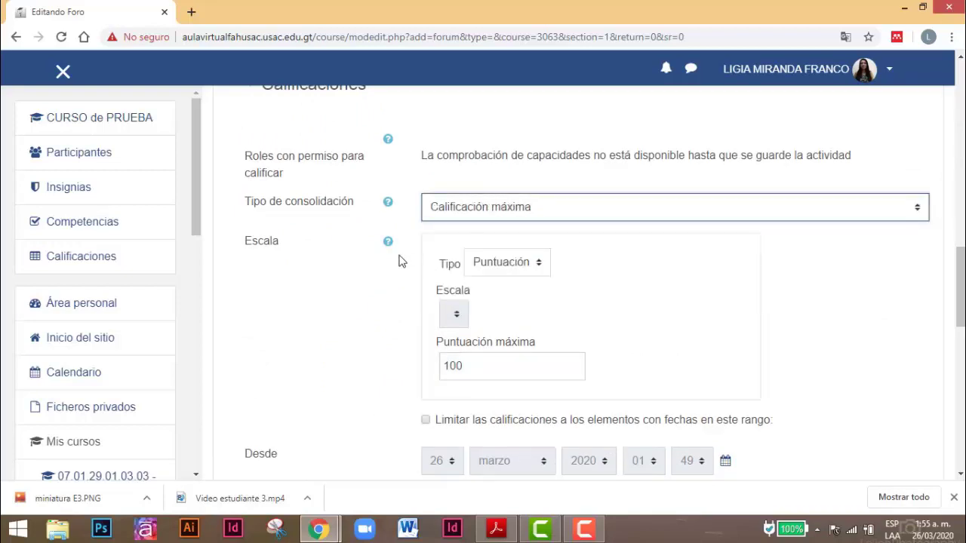
left_click_drag(476, 369, 438, 376)
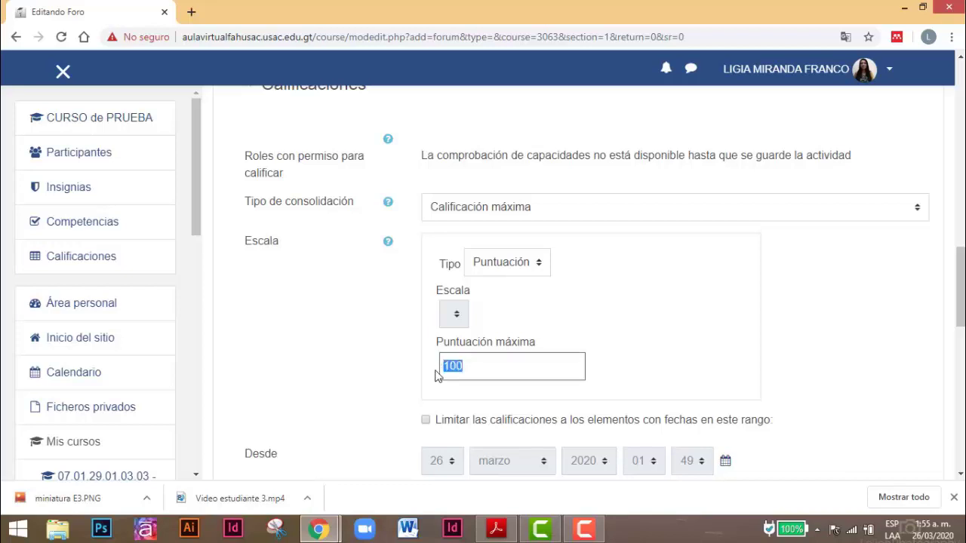
type("3")
left_click(394, 339)
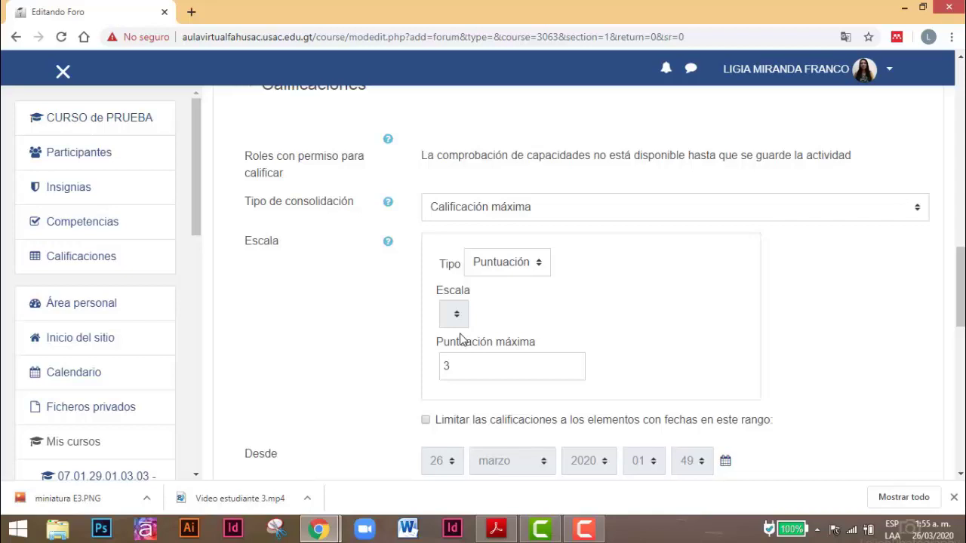
Change the forum's grade consolidation type to Promedio de calificaciones.
left_click(461, 211)
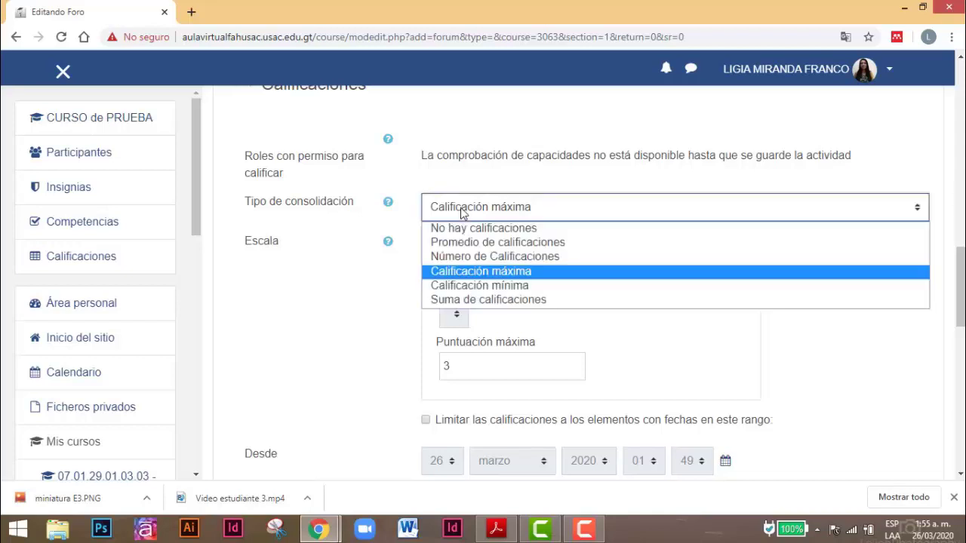
left_click(480, 244)
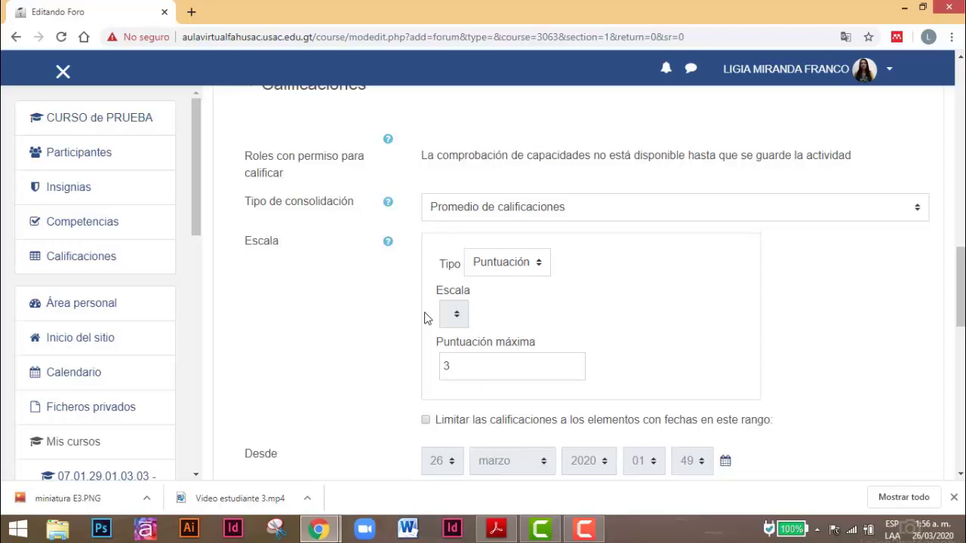
double_click(452, 366)
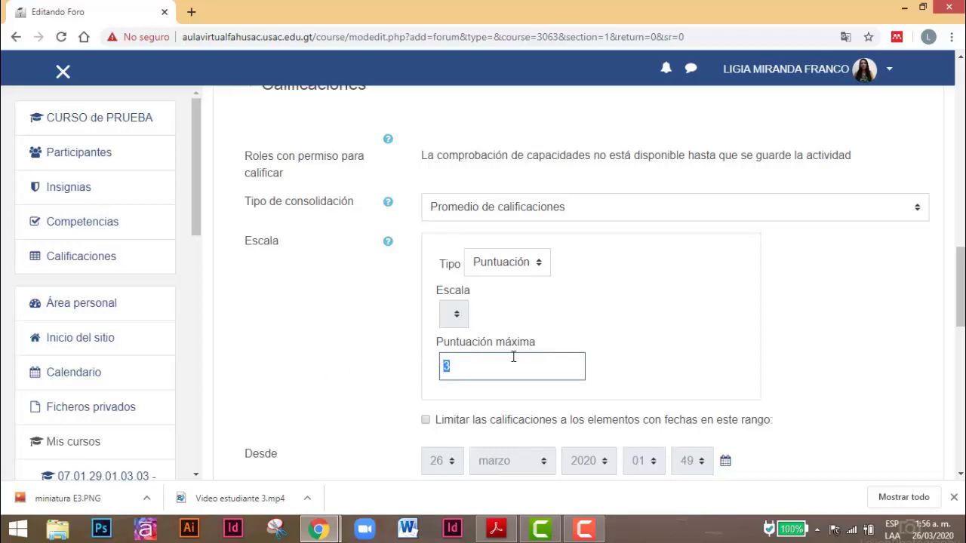
left_click(395, 361)
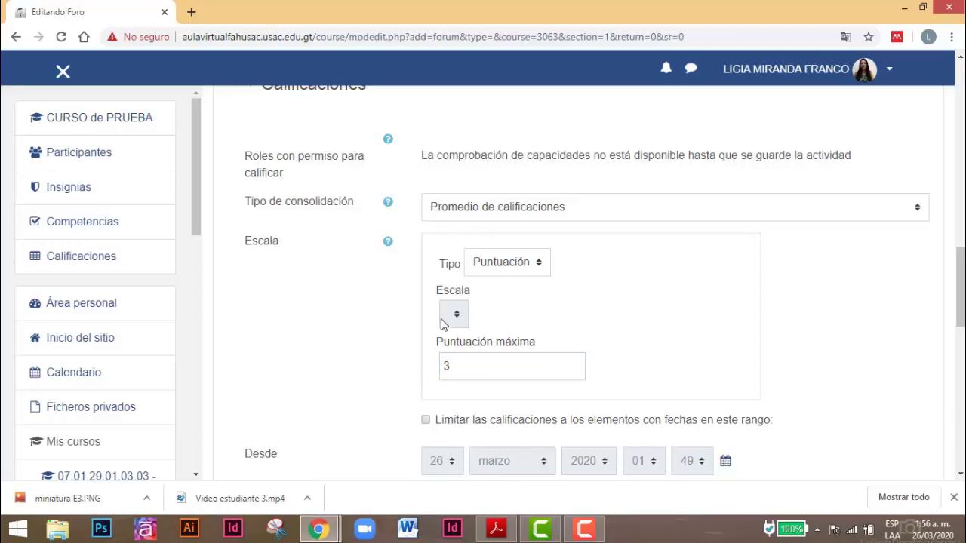
Limit the grades to items within a date range and set the range's end day to 28.
scroll(382, 359, "down", 2)
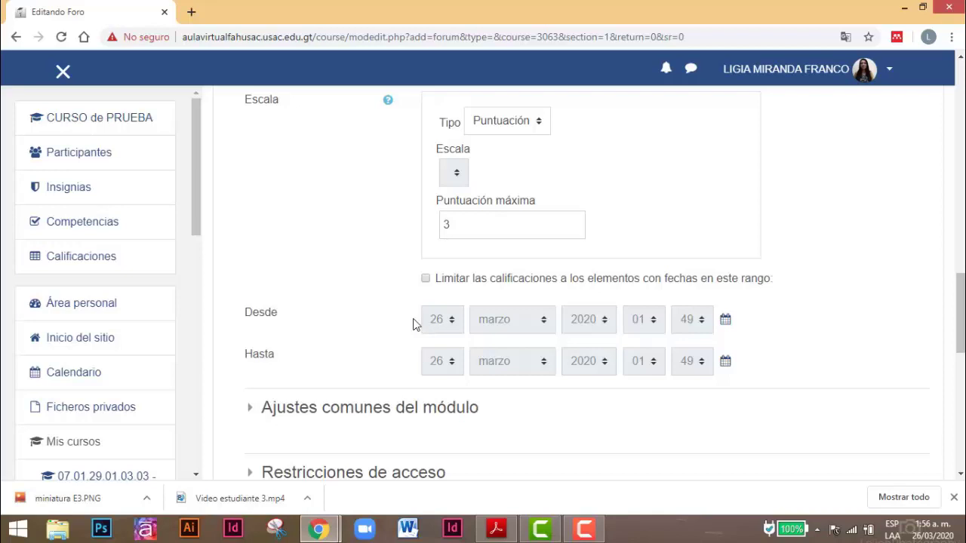
left_click(426, 279)
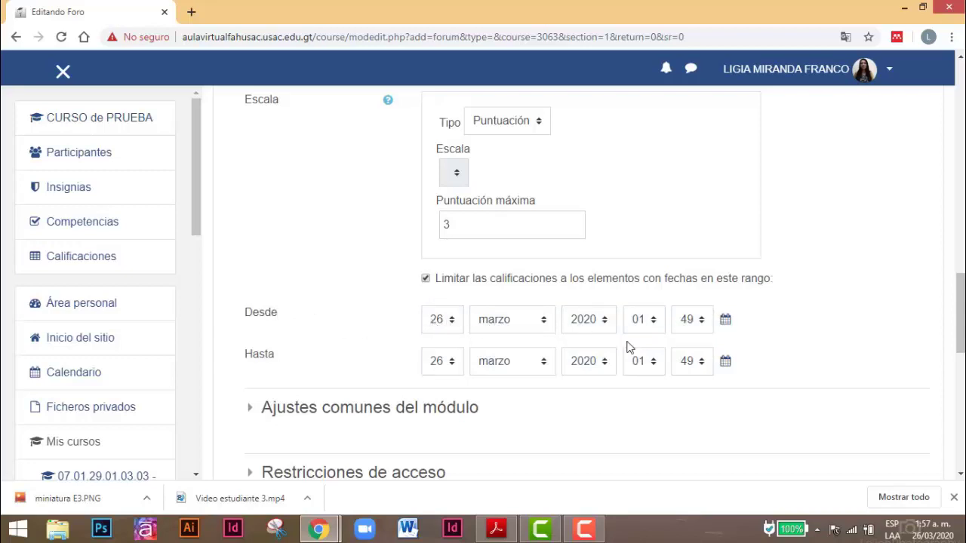
left_click(452, 363)
scroll(450, 336, "down", 2)
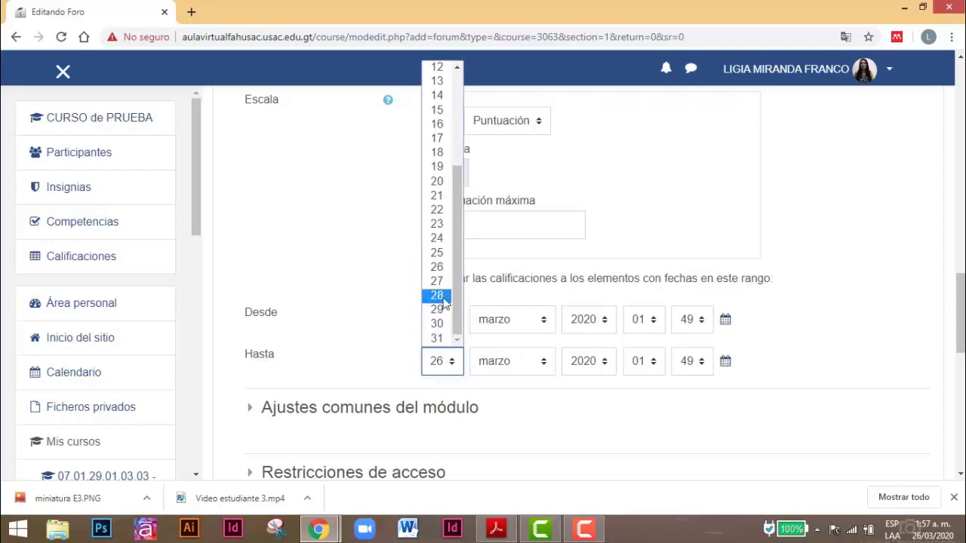
left_click(443, 296)
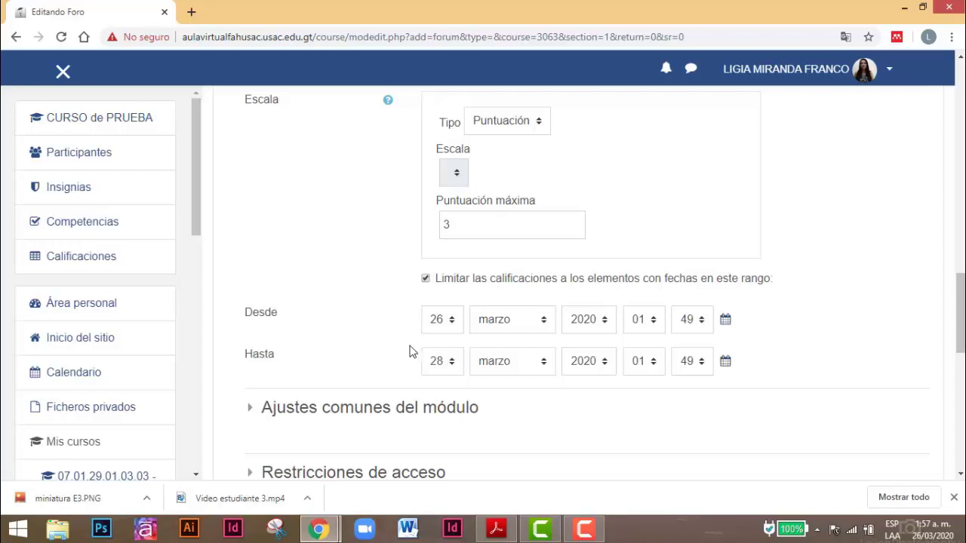
Collapse the Calificaciones settings, then save the forum and display it.
scroll(410, 351, "up", 3)
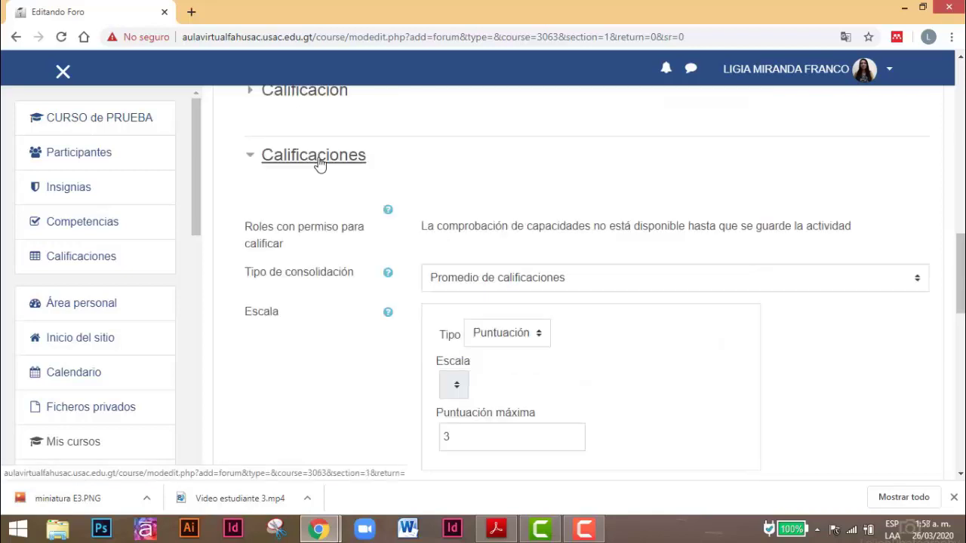
left_click(320, 158)
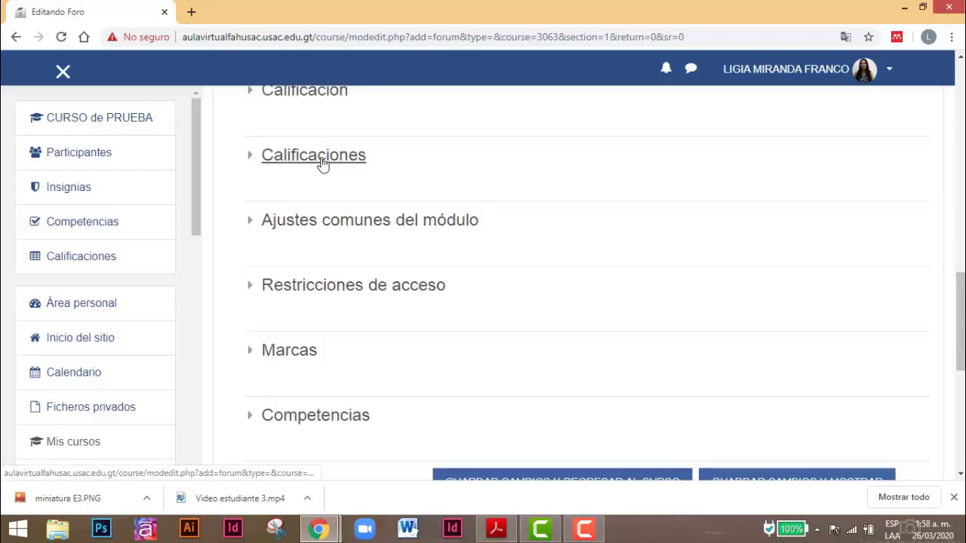
scroll(408, 279, "down", 2)
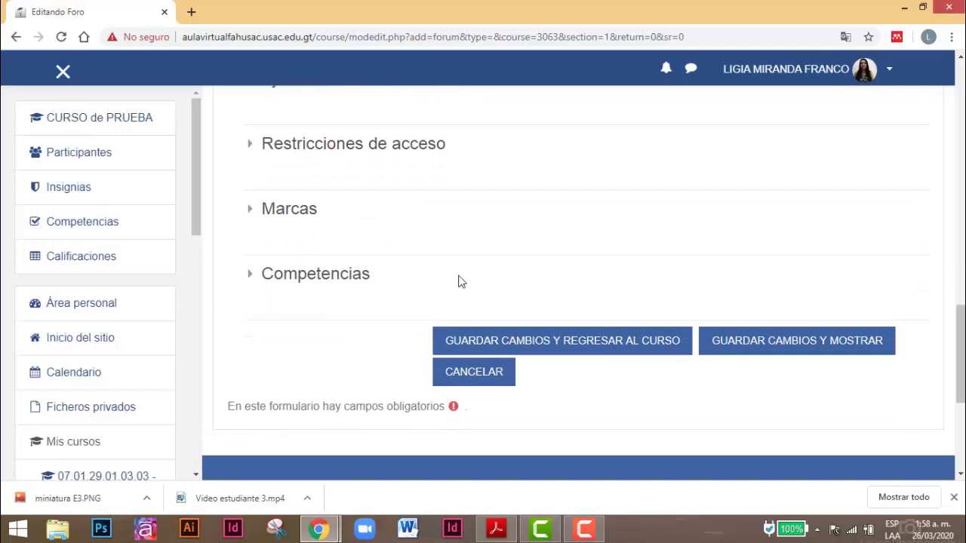
left_click(780, 347)
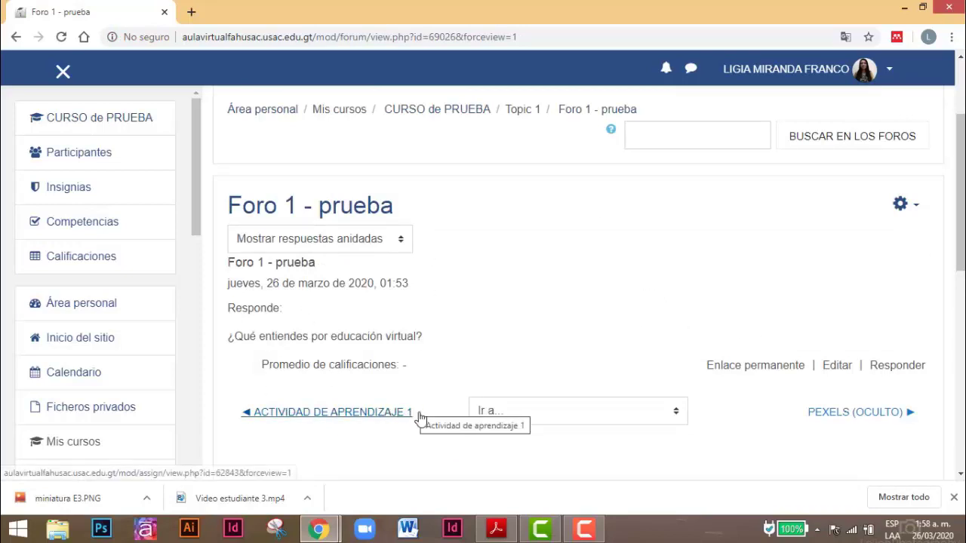
Review the new forum's title, publication date and instructions on its page.
left_click_drag(383, 210, 228, 206)
left_click_drag(234, 283, 408, 283)
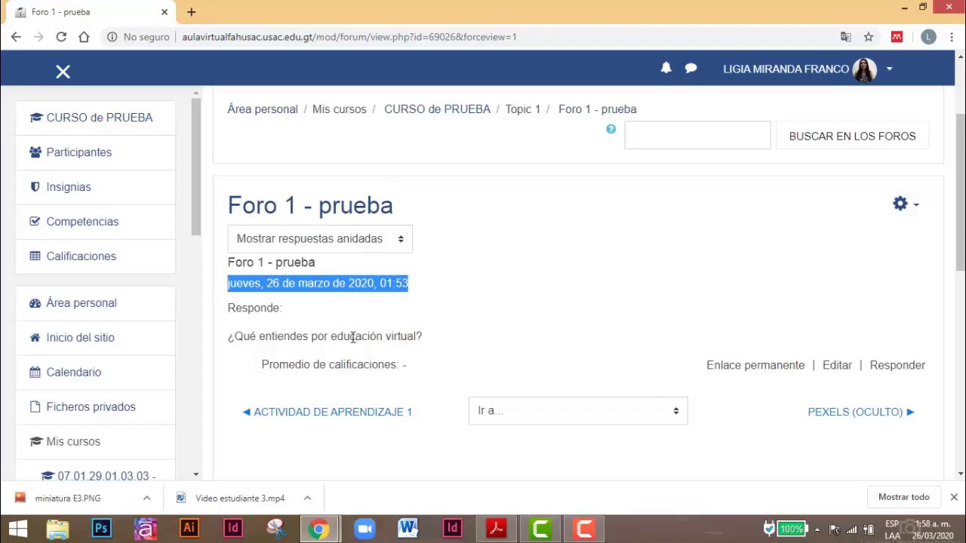
scroll(258, 349, "down", 1)
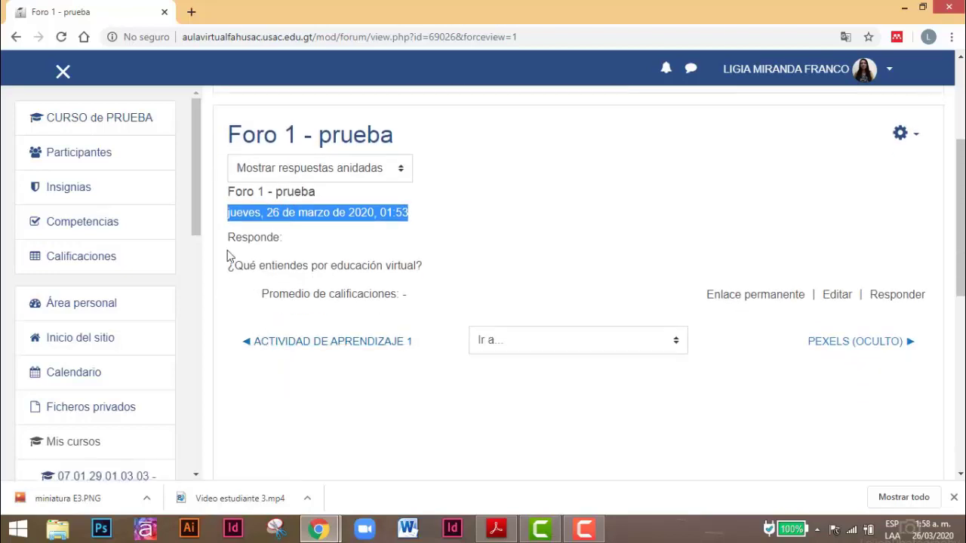
left_click_drag(227, 243, 402, 258)
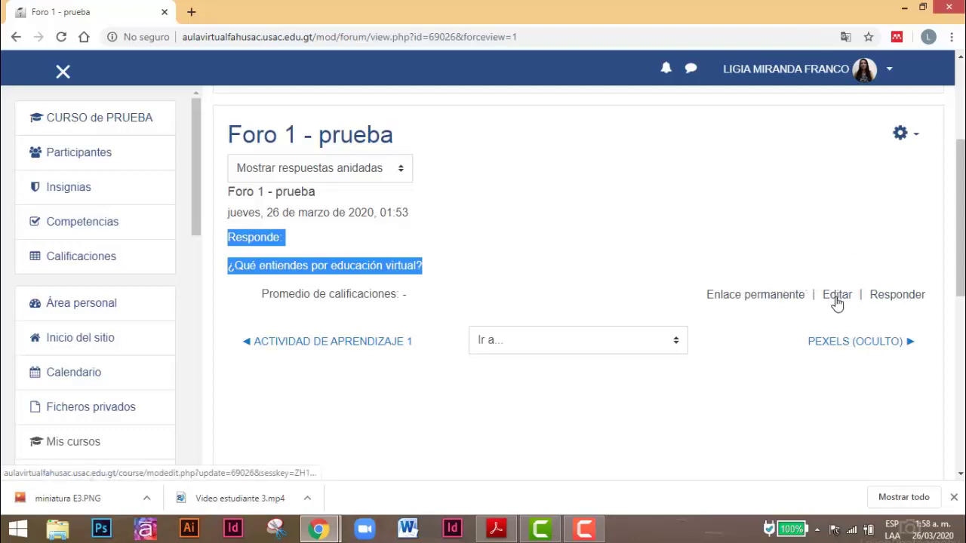
Reply to the forum question with "Mensaje que colocará el estudiante.", reviewing the attachment size and file count limits before posting it.
left_click(892, 298)
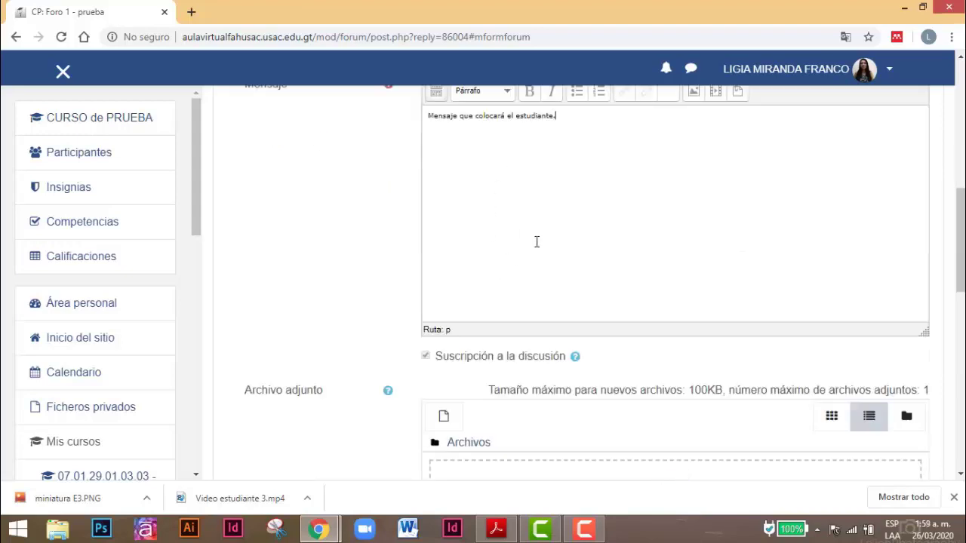
scroll(537, 241, "down", 2)
scroll(559, 287, "down", 1)
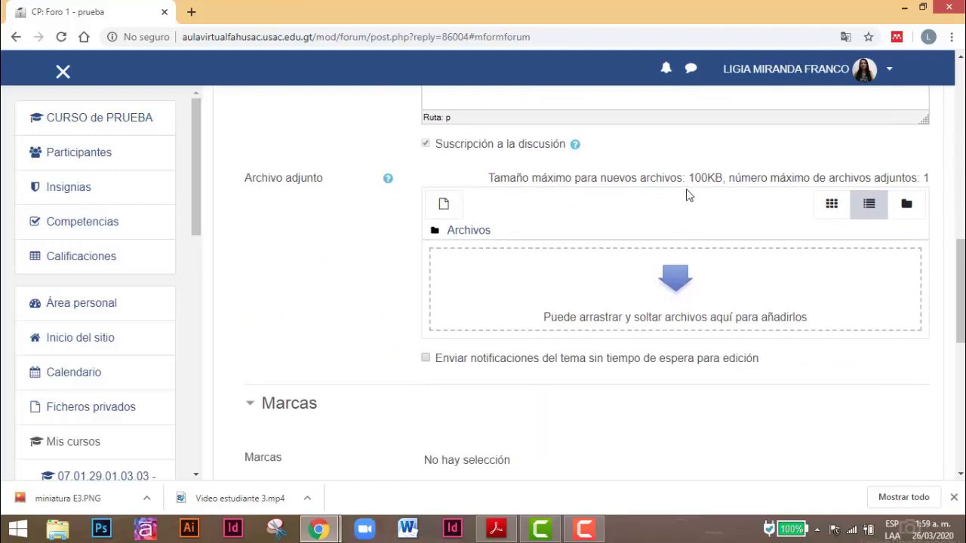
left_click_drag(688, 178, 934, 178)
left_click(925, 178)
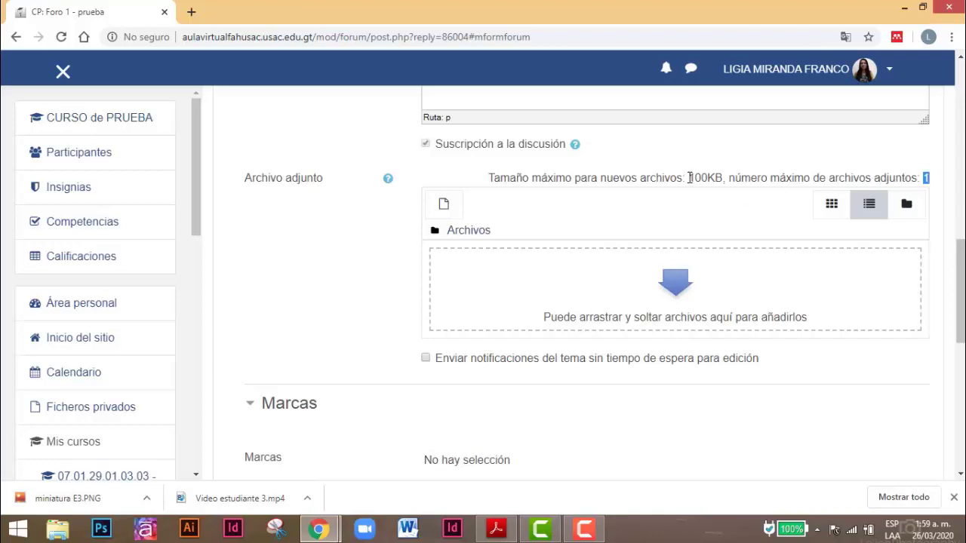
left_click_drag(689, 179, 725, 175)
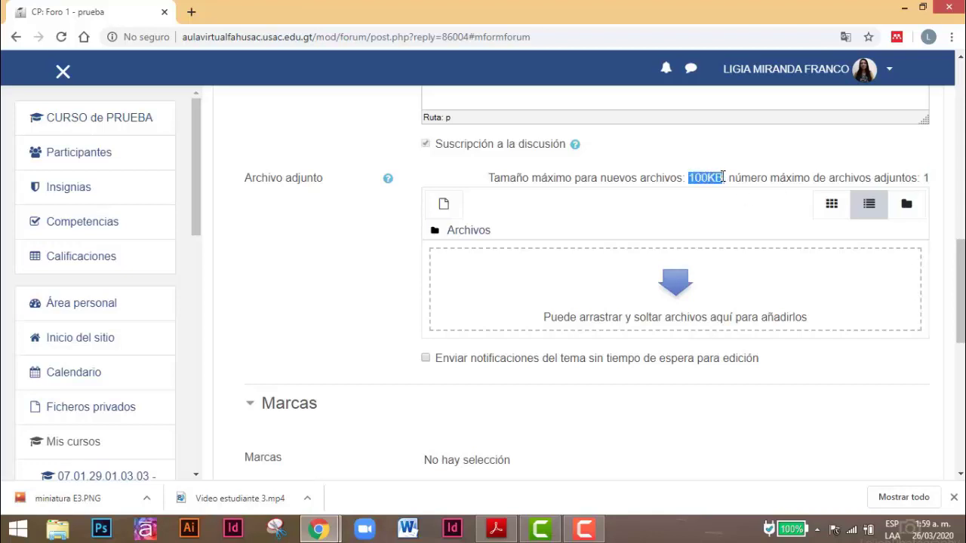
scroll(506, 329, "up", 1)
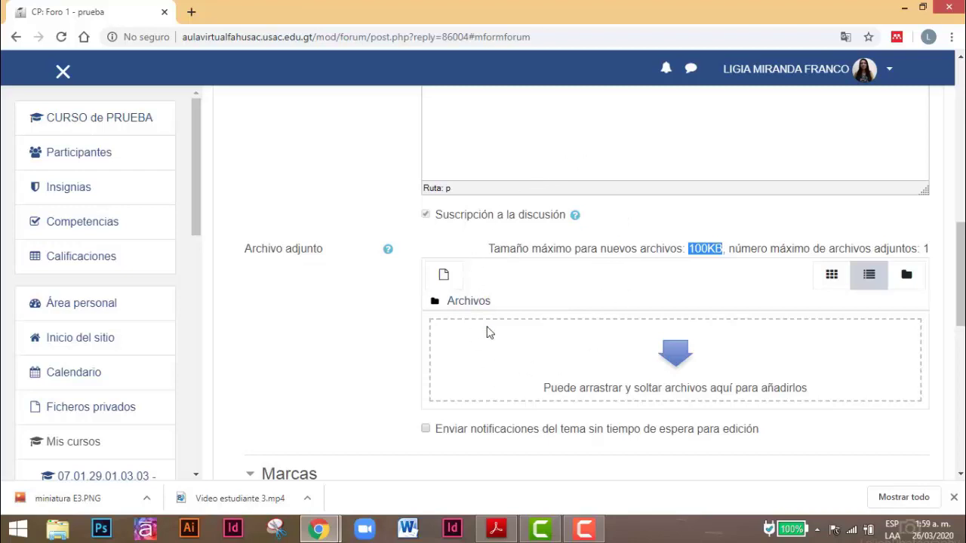
scroll(487, 332, "down", 1)
scroll(487, 332, "down", 2)
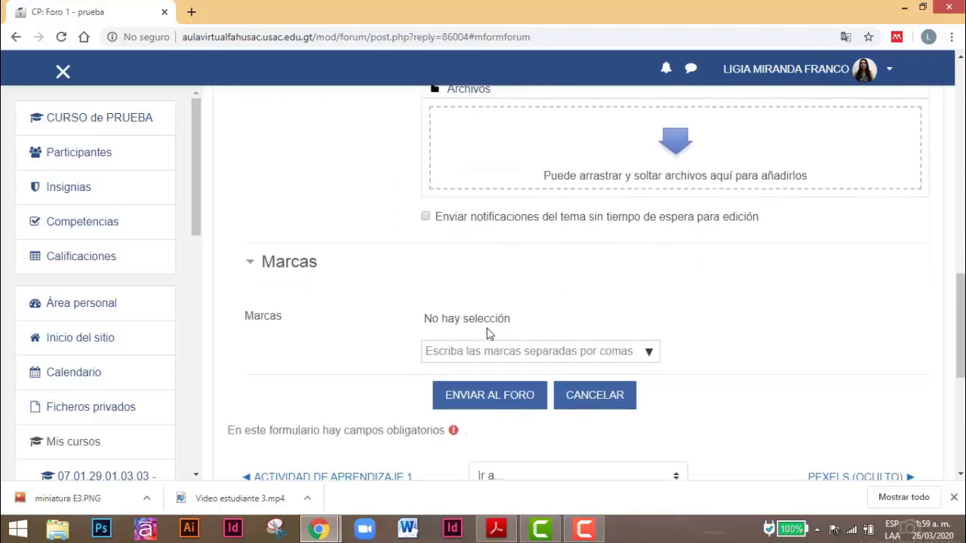
left_click(487, 400)
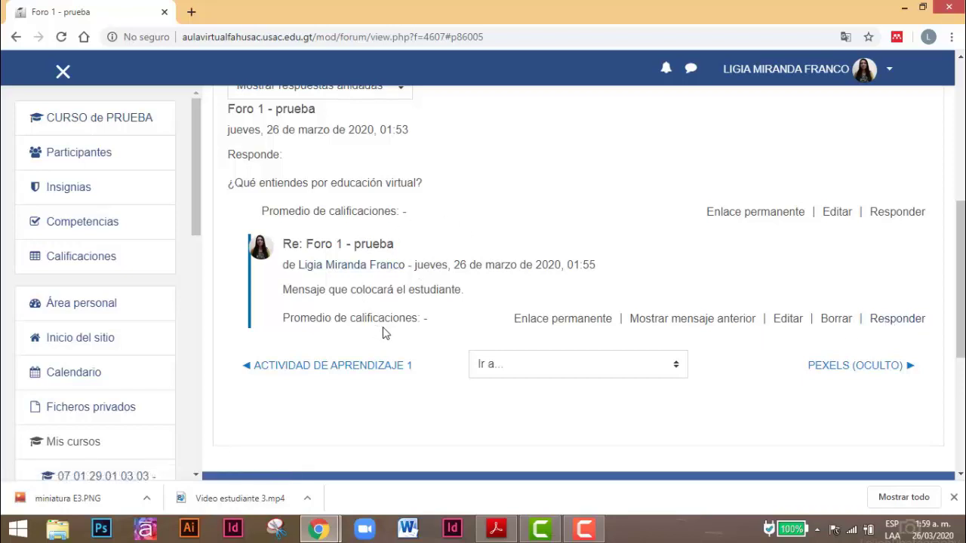
Return to the CURSO de PRUEBA course page and turn editing off.
scroll(385, 317, "up", 4)
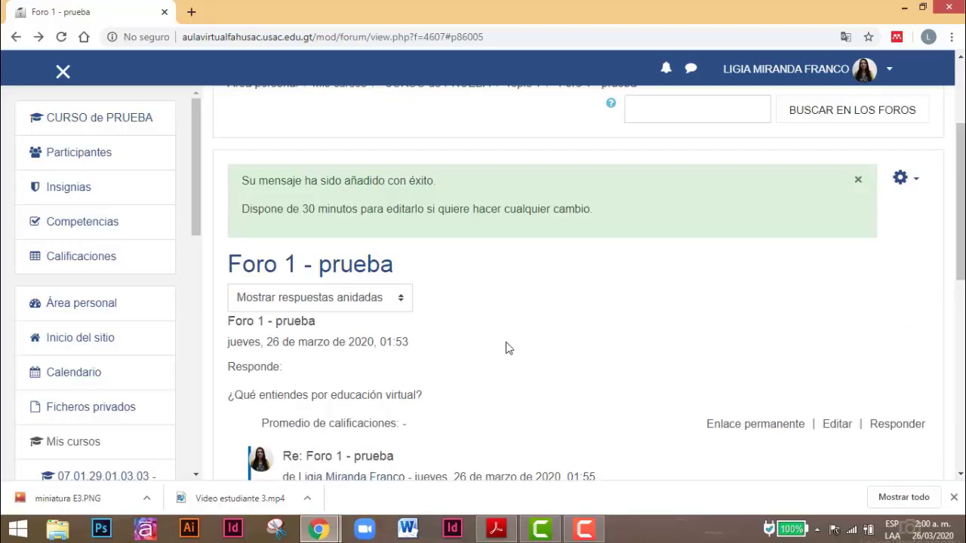
left_click(103, 127)
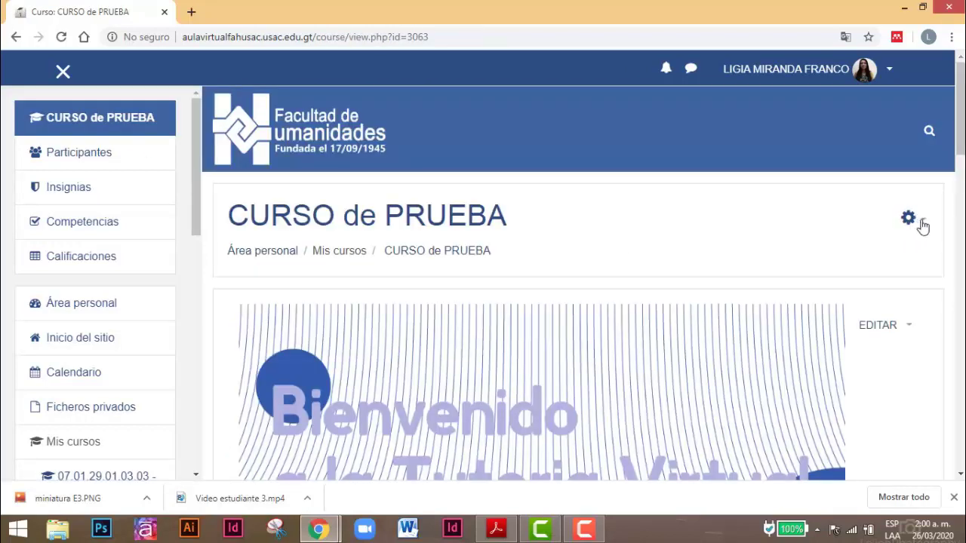
left_click(923, 224)
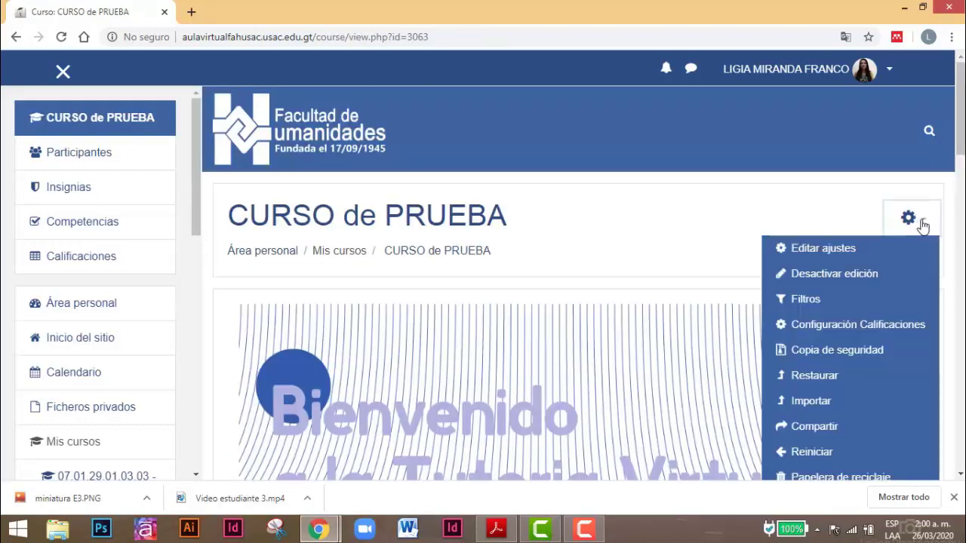
left_click(834, 275)
Examine the course's Recursos and Actividades lists to locate Foro 1 - prueba.
scroll(601, 333, "down", 10)
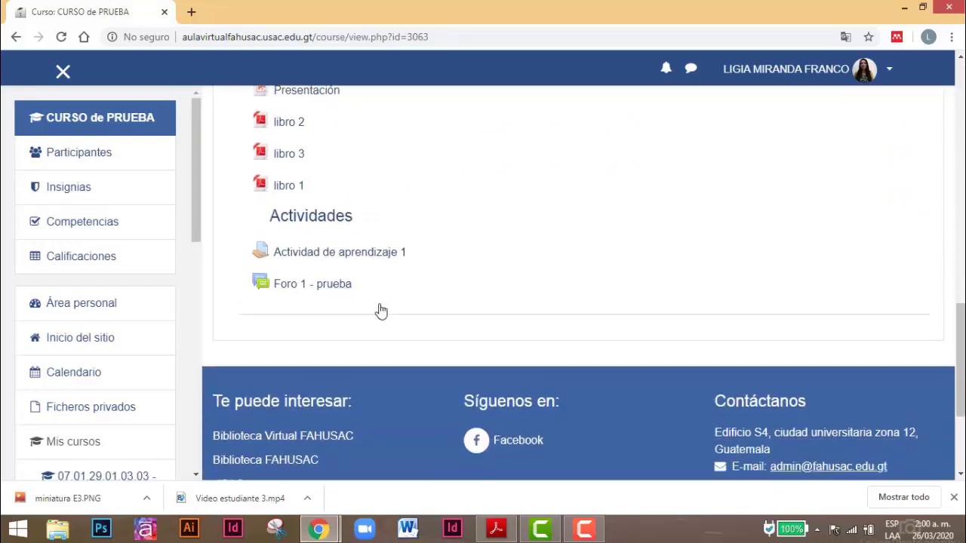
scroll(311, 300, "up", 2)
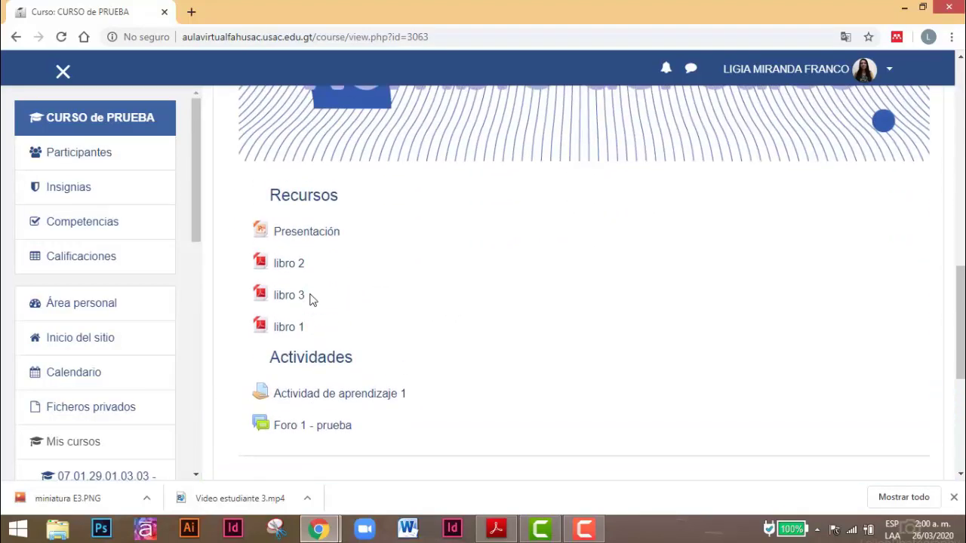
scroll(363, 297, "up", 2)
scroll(351, 333, "down", 2)
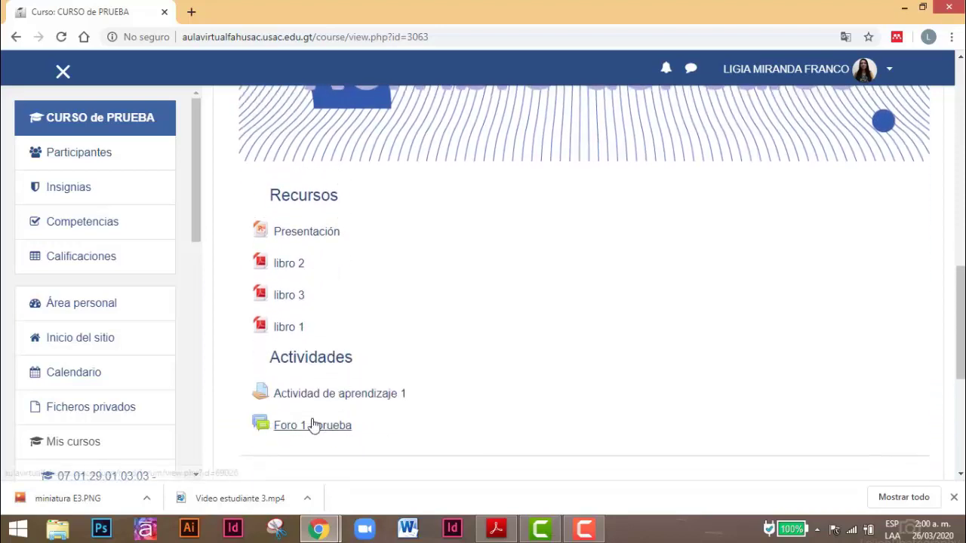